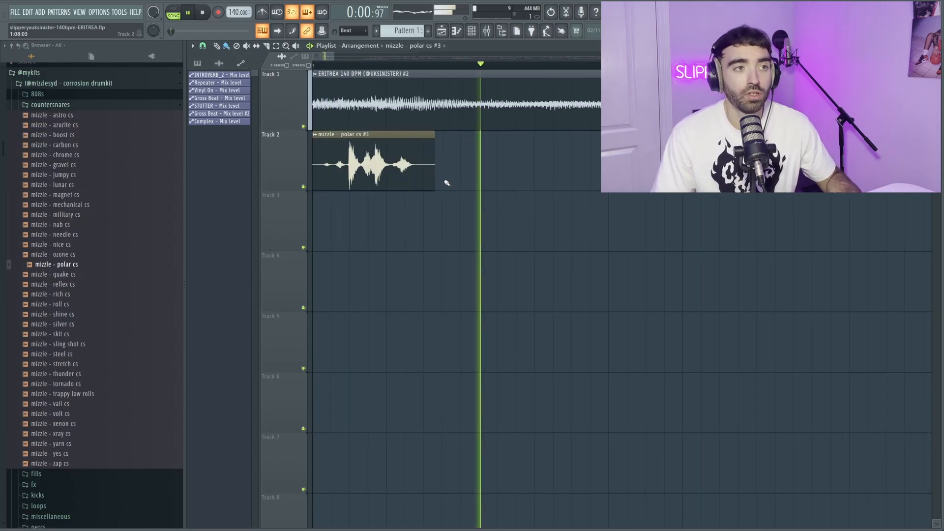
- Trim the start of the polar cs clip on Track 2 and move the copied group of three hits to mid-bar
{"action": "key", "text": "space"}
{"action": "left_click_drag", "start_coordinate": [313, 173], "coordinate": [324, 173]}
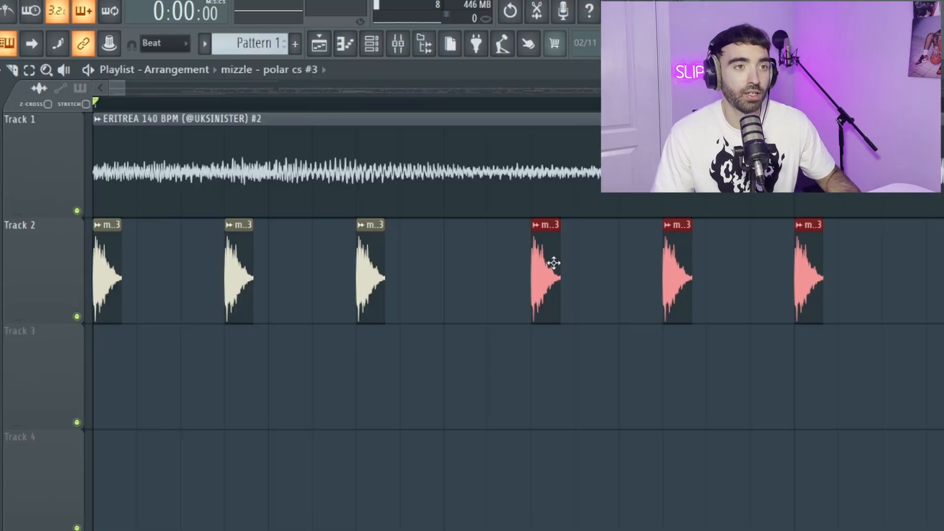
{"action": "left_click_drag", "start_coordinate": [555, 264], "coordinate": [457, 272]}
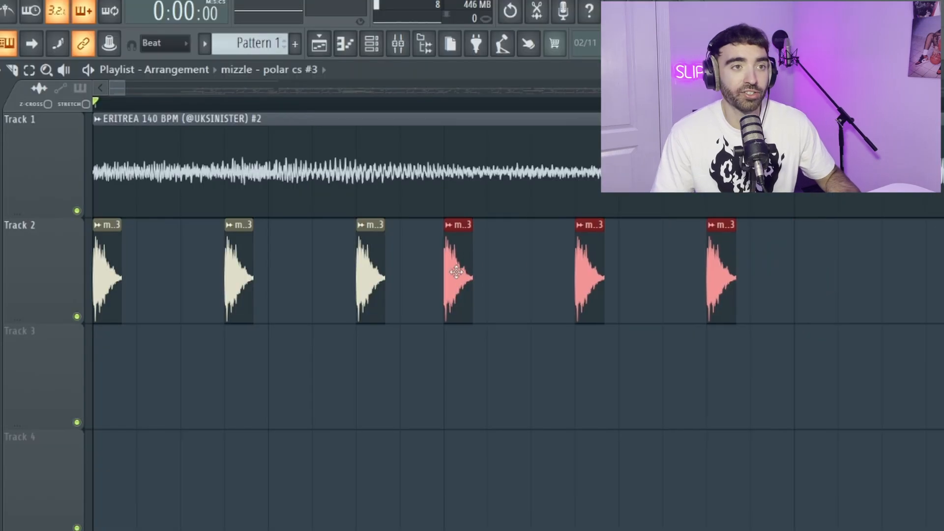
- Continue the three-hit polar cs pattern along Track 2 through the end of bar 2 and play it back
{"action": "scroll", "coordinate": [567, 383], "scroll_direction": "down", "scroll_amount": 2}
{"action": "left_click_drag", "start_coordinate": [585, 315], "coordinate": [547, 294]}
{"action": "left_click", "coordinate": [564, 369], "text": "ctrl"}
{"action": "key", "text": "space"}
{"action": "scroll", "coordinate": [570, 377], "scroll_direction": "down", "scroll_amount": 3}
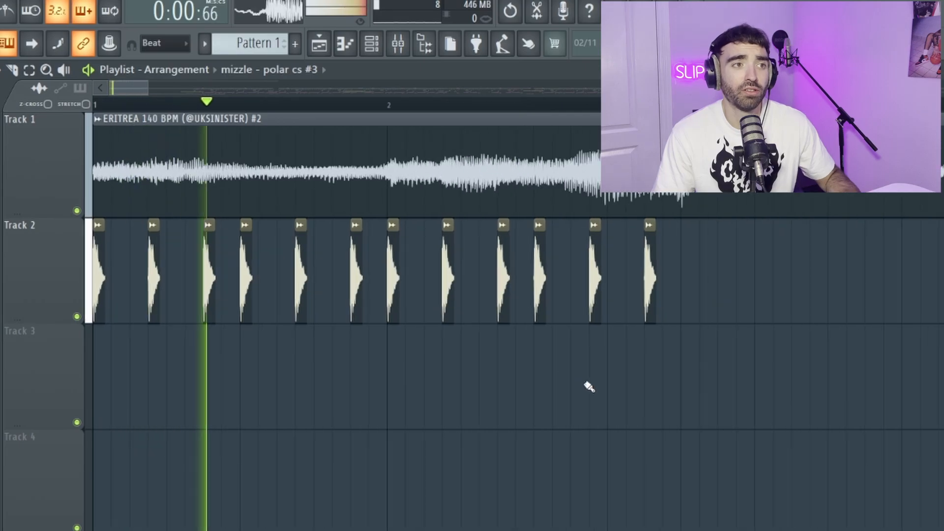
{"action": "left_click_drag", "start_coordinate": [660, 294], "coordinate": [58, 290]}
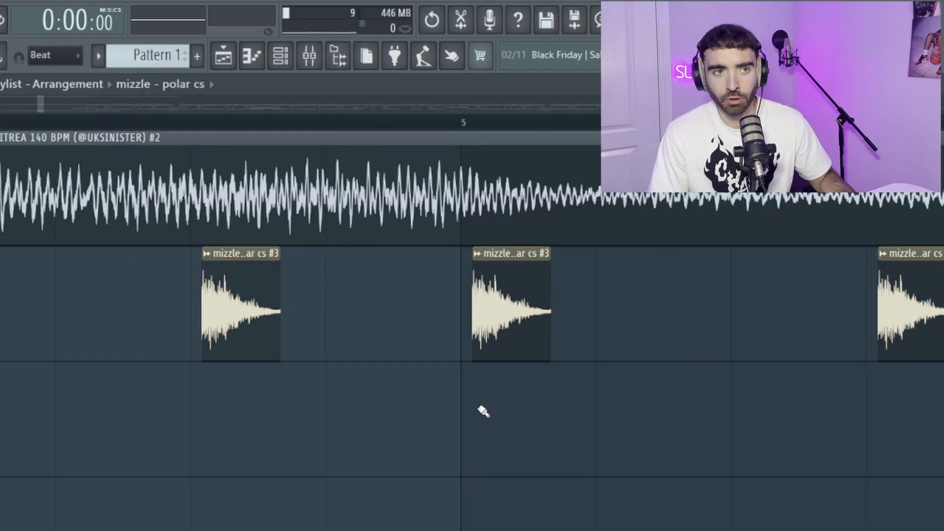
- Lower the time-stretching pitch of the polar cs sample and listen to the pattern against the melody
{"action": "left_click", "coordinate": [460, 333]}
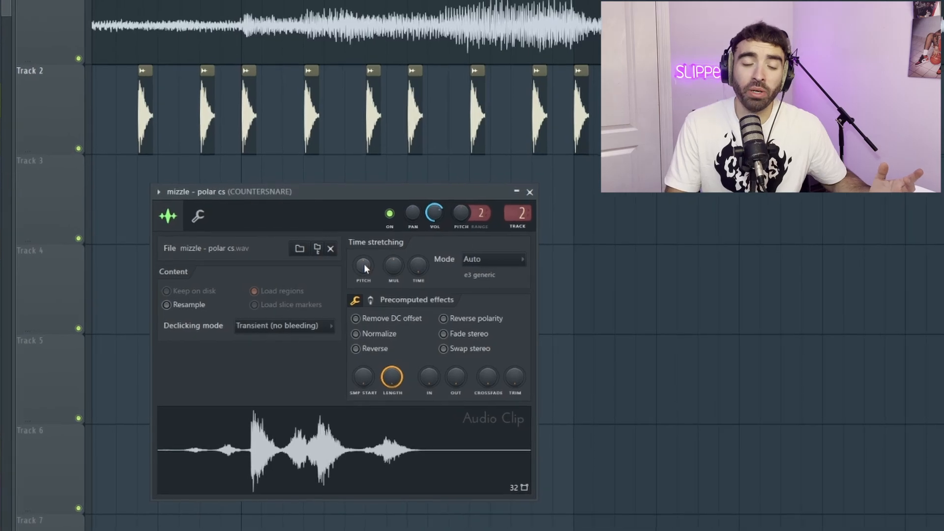
{"action": "left_click_drag", "start_coordinate": [364, 268], "coordinate": [364, 281]}
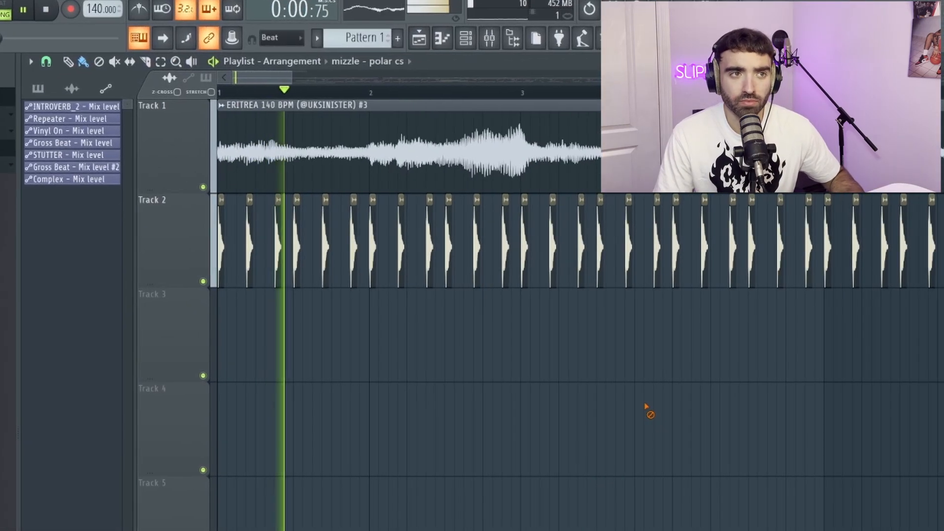
{"action": "scroll", "coordinate": [640, 387], "scroll_direction": "down", "scroll_amount": 1}
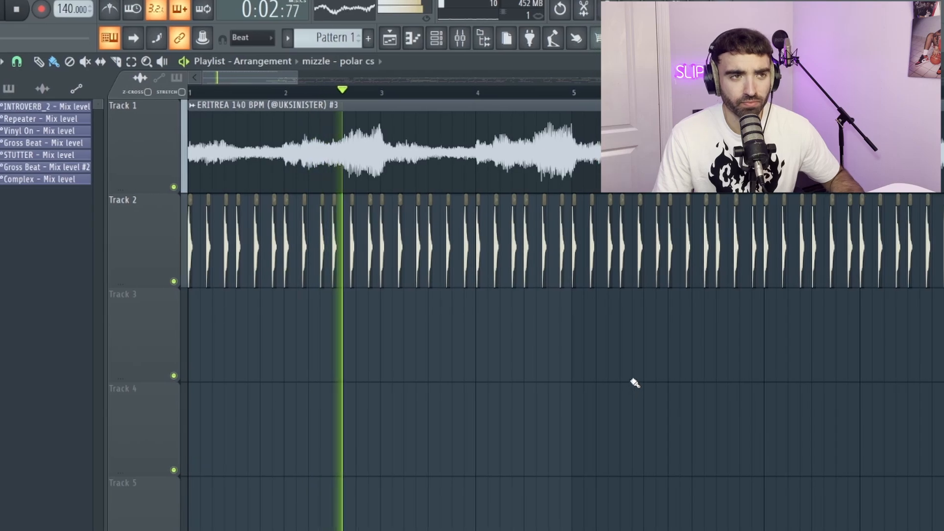
{"action": "scroll", "coordinate": [646, 378], "scroll_direction": "down", "scroll_amount": 2}
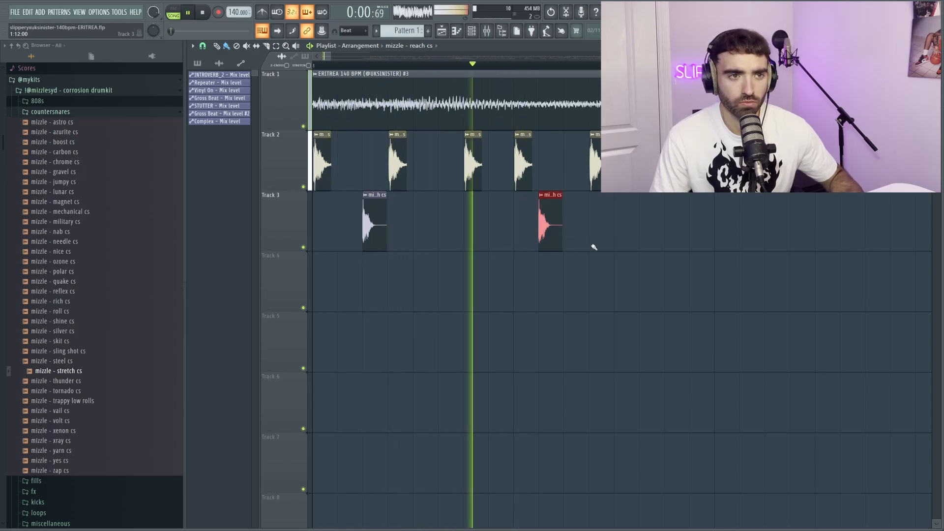
- Add reach cs hits along Track 3 and move the newest copy into bar 3
{"action": "left_click", "coordinate": [648, 227]}
{"action": "scroll", "coordinate": [628, 239], "scroll_direction": "down", "scroll_amount": 1}
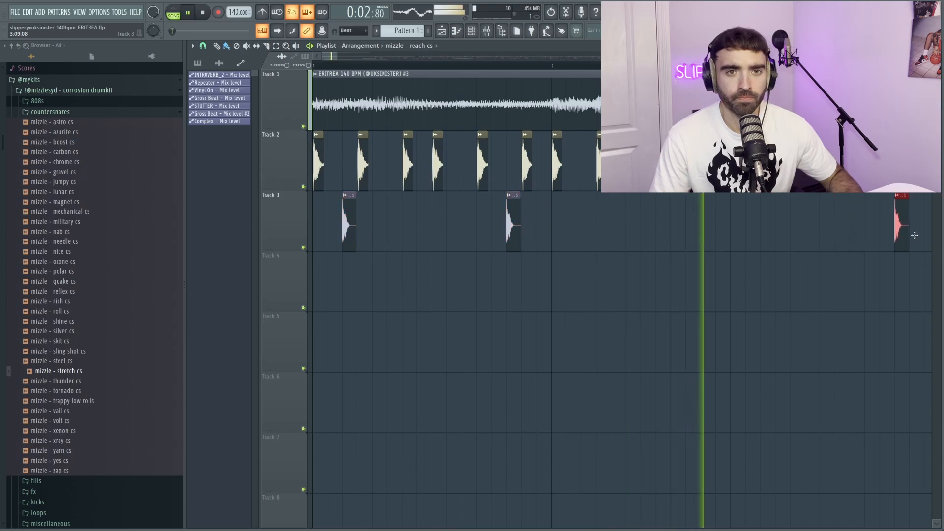
{"action": "left_click_drag", "start_coordinate": [915, 235], "coordinate": [803, 237]}
{"action": "scroll", "coordinate": [802, 256], "scroll_direction": "down", "scroll_amount": 2}
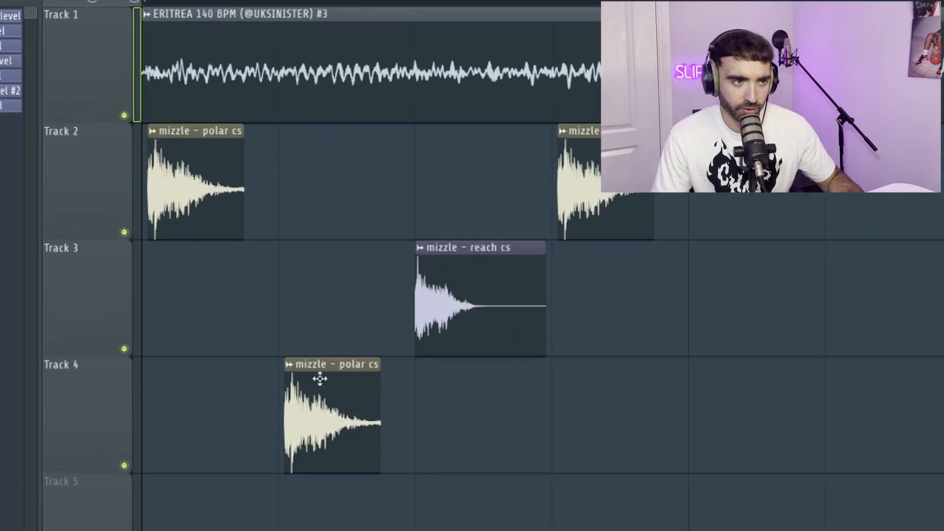
- Cut the polar cs clip on Track 4 down to its quiet lead-in and place it on beat 2 of bar 1
{"action": "left_click_drag", "start_coordinate": [319, 378], "coordinate": [491, 382]}
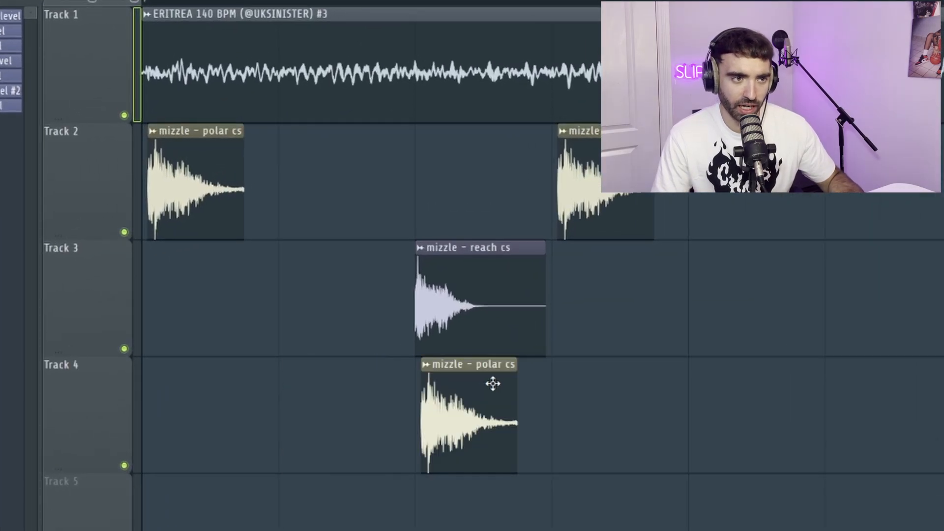
{"action": "left_click_drag", "start_coordinate": [416, 365], "coordinate": [143, 390]}
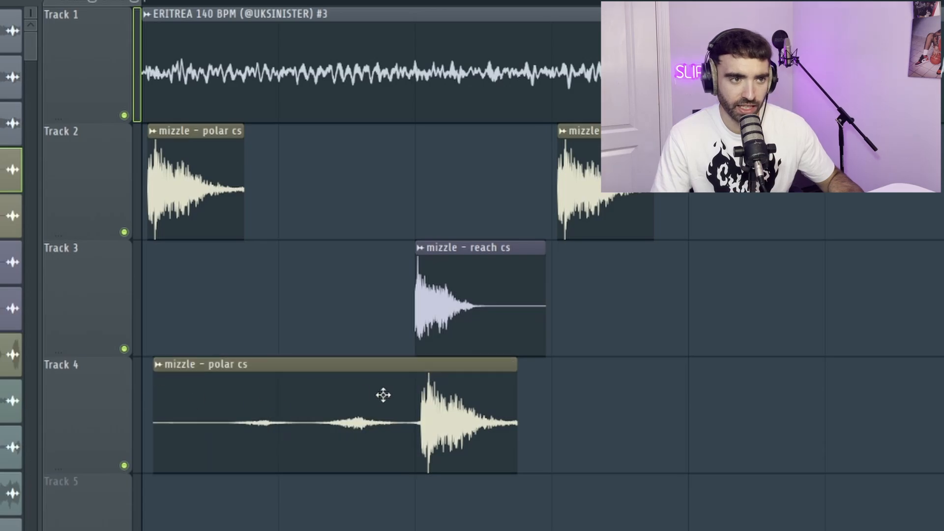
{"action": "left_click", "coordinate": [447, 371]}
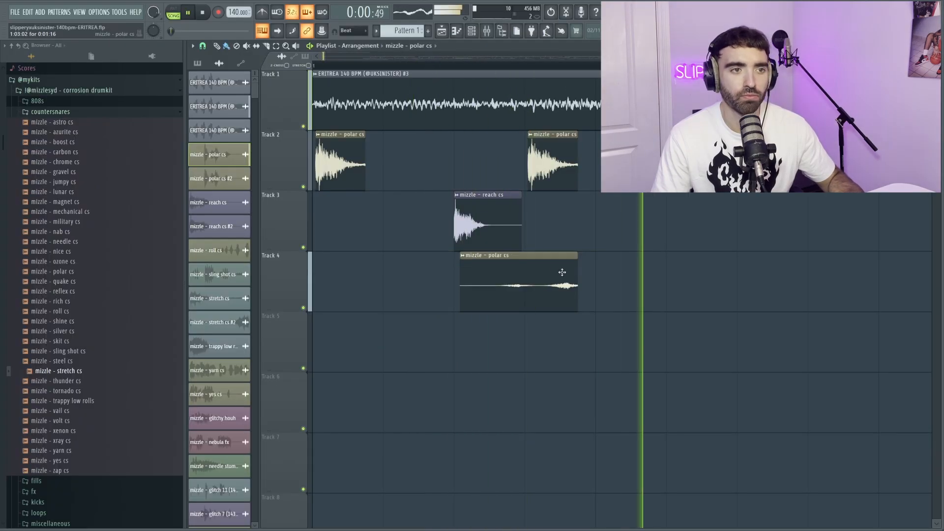
{"action": "left_click_drag", "start_coordinate": [561, 274], "coordinate": [693, 270]}
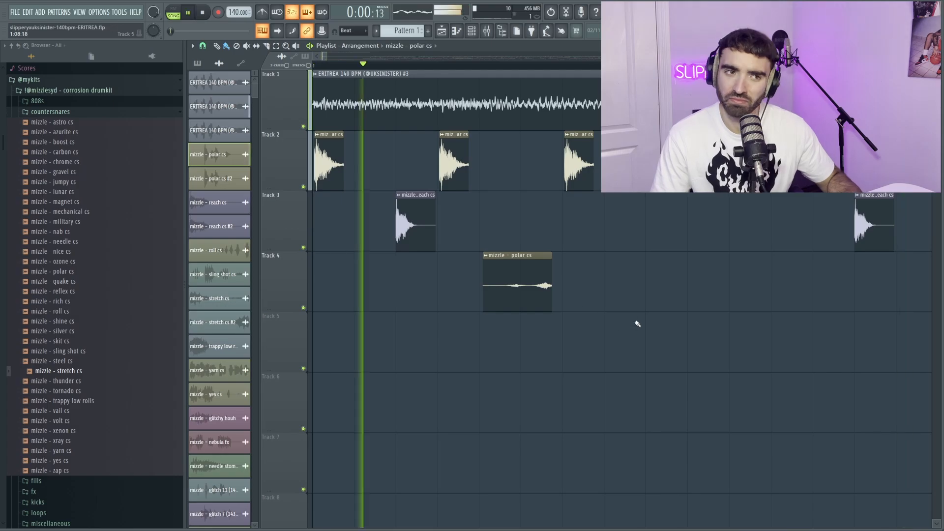
{"action": "scroll", "coordinate": [476, 320], "scroll_direction": "down", "scroll_amount": 2}
{"action": "left_click", "coordinate": [768, 281]}
- Add the stretch cs sample at the start of Track 5, play it back and adjust its channel settings
{"action": "left_click_drag", "start_coordinate": [58, 371], "coordinate": [324, 349]}
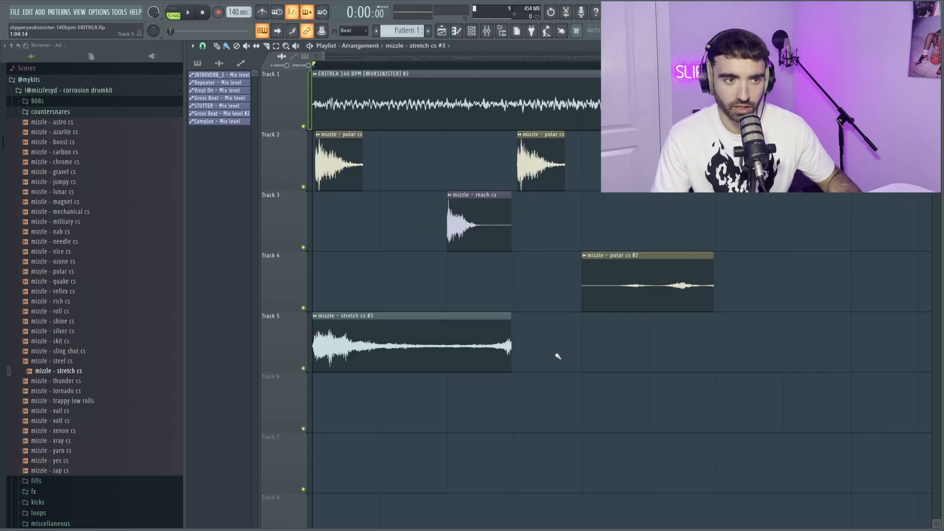
{"action": "key", "text": "space"}
{"action": "scroll", "coordinate": [531, 357], "scroll_direction": "down", "scroll_amount": 3}
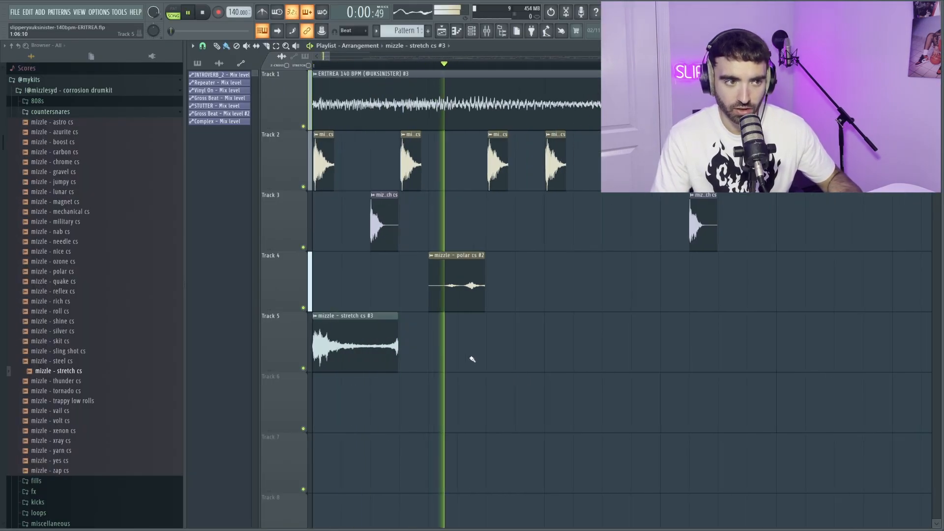
{"action": "double_click", "coordinate": [375, 350]}
{"action": "left_click_drag", "start_coordinate": [451, 165], "coordinate": [451, 169]}
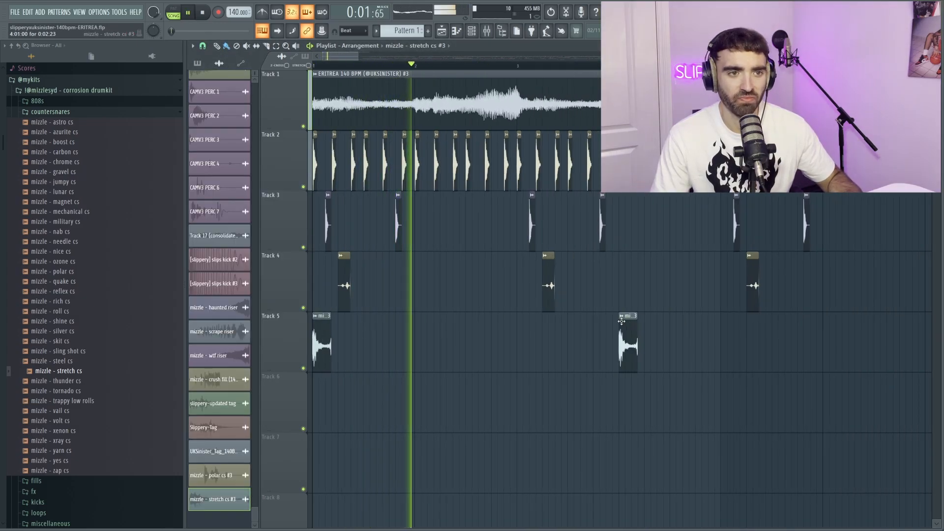
- Move the copied stretch cs clip on Track 5 to the start of bar 3
{"action": "left_click_drag", "start_coordinate": [621, 322], "coordinate": [477, 338]}
{"action": "scroll", "coordinate": [300, 348], "scroll_direction": "down", "scroll_amount": 3}
{"action": "scroll", "coordinate": [519, 396], "scroll_direction": "down", "scroll_amount": 2}
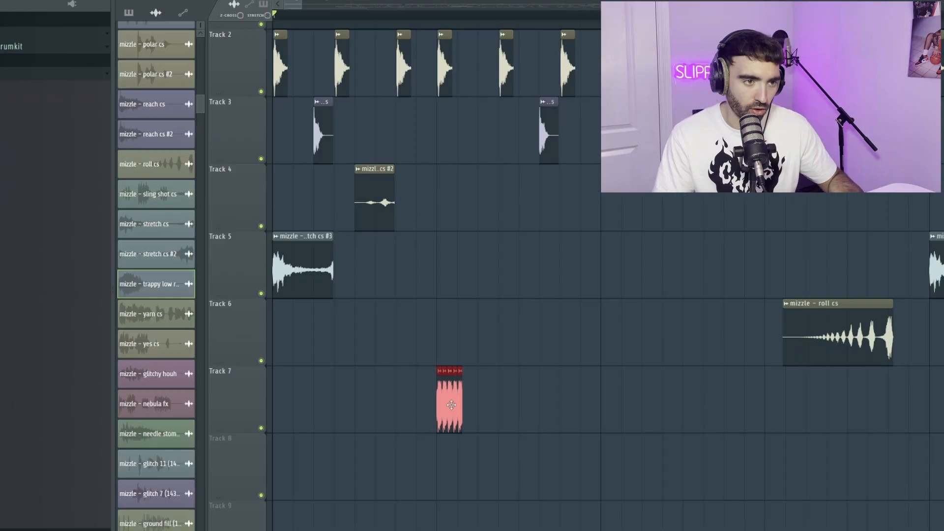
- Shift the trappy low rolls clip on Track 7 one grid step and copy it to the same spot in bar 3
{"action": "left_click_drag", "start_coordinate": [449, 401], "coordinate": [470, 401]}
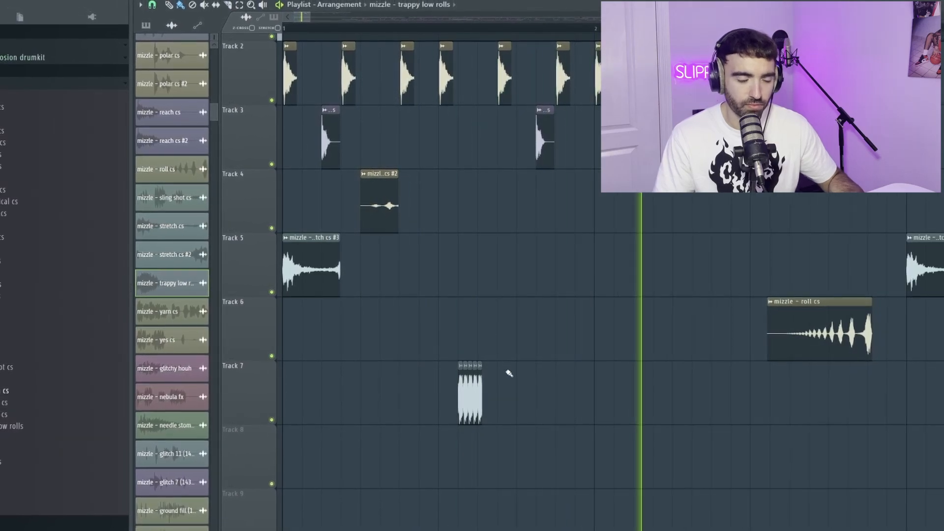
{"action": "scroll", "coordinate": [487, 428], "scroll_direction": "down", "scroll_amount": 2}
{"action": "scroll", "coordinate": [463, 438], "scroll_direction": "down", "scroll_amount": 2}
{"action": "left_click_drag", "start_coordinate": [395, 431], "coordinate": [531, 284]}
{"action": "right_click", "coordinate": [533, 285]}
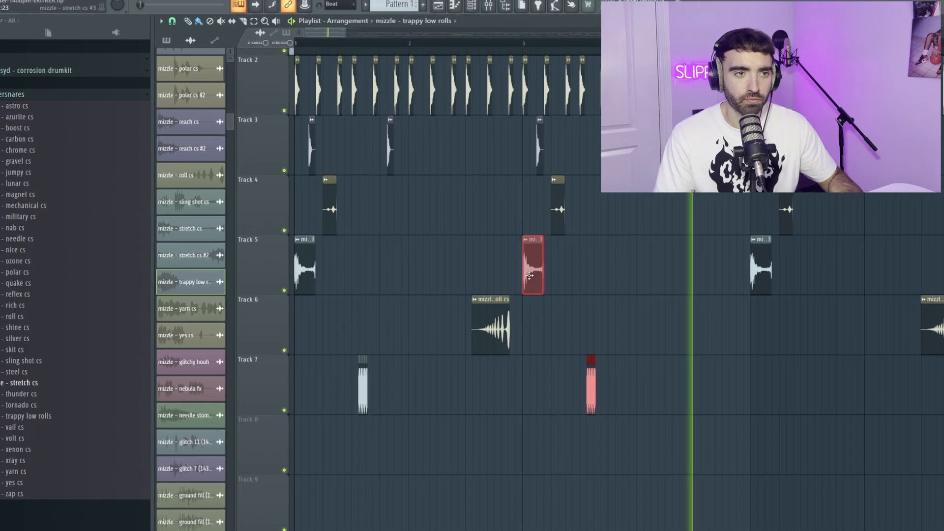
- Delete the stretch cs clips from bar 5 onward and copy the paired Track 5 and Track 7 clips to bar 5
{"action": "scroll", "coordinate": [544, 291], "scroll_direction": "down", "scroll_amount": 2}
{"action": "right_click", "coordinate": [574, 287]}
{"action": "right_click", "coordinate": [708, 284]}
{"action": "left_click_drag", "start_coordinate": [514, 384], "coordinate": [323, 393]}
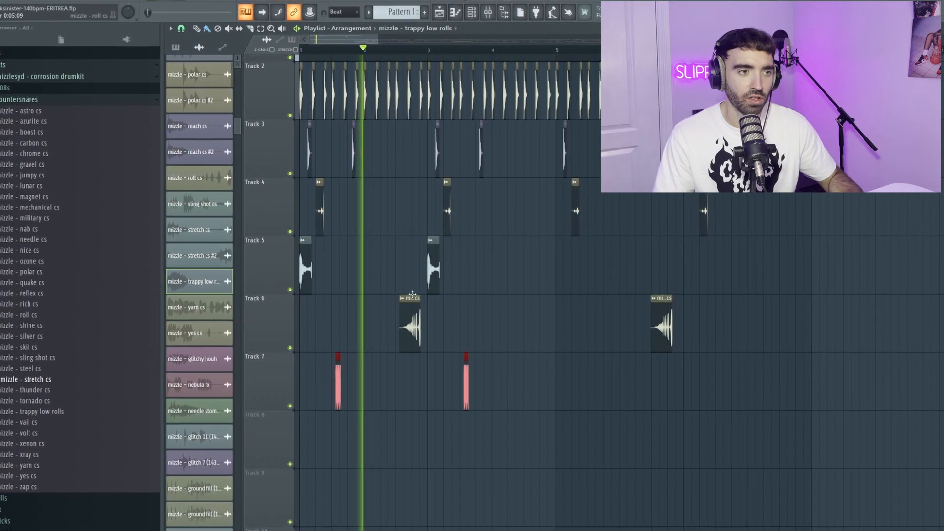
{"action": "left_click_drag", "start_coordinate": [307, 278], "coordinate": [561, 281]}
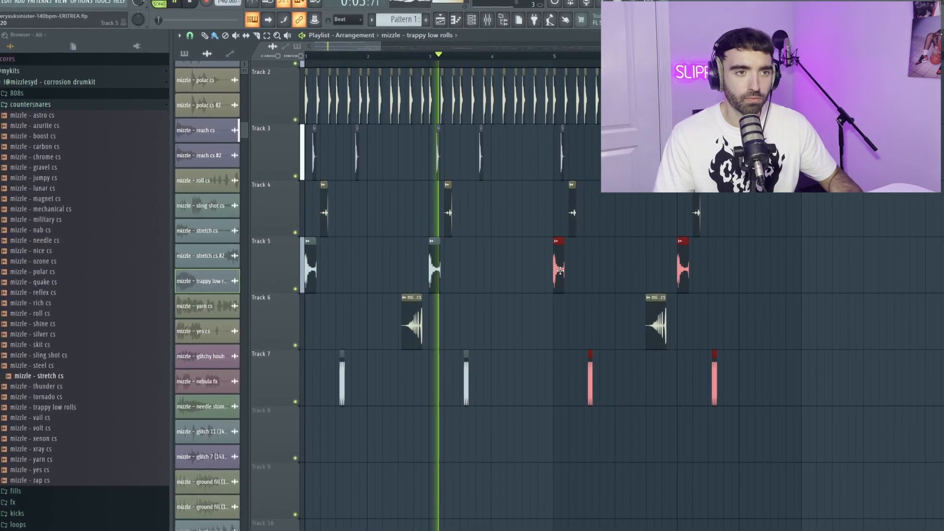
{"action": "right_click", "coordinate": [584, 307]}
{"action": "scroll", "coordinate": [538, 333], "scroll_direction": "down", "scroll_amount": 2}
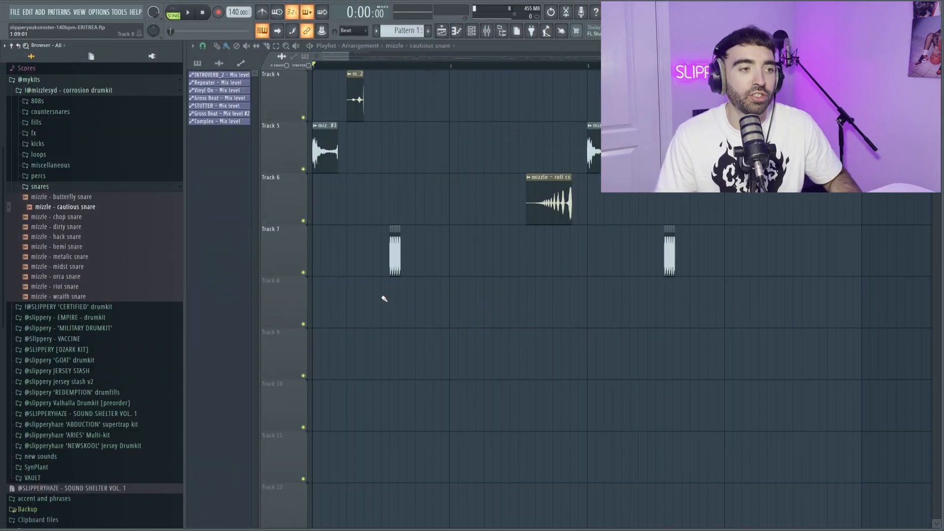
- Place the cautious snare on Track 8 at beat 3 of bar 1 and lower its time-stretching pitch
{"action": "double_click", "coordinate": [387, 306]}
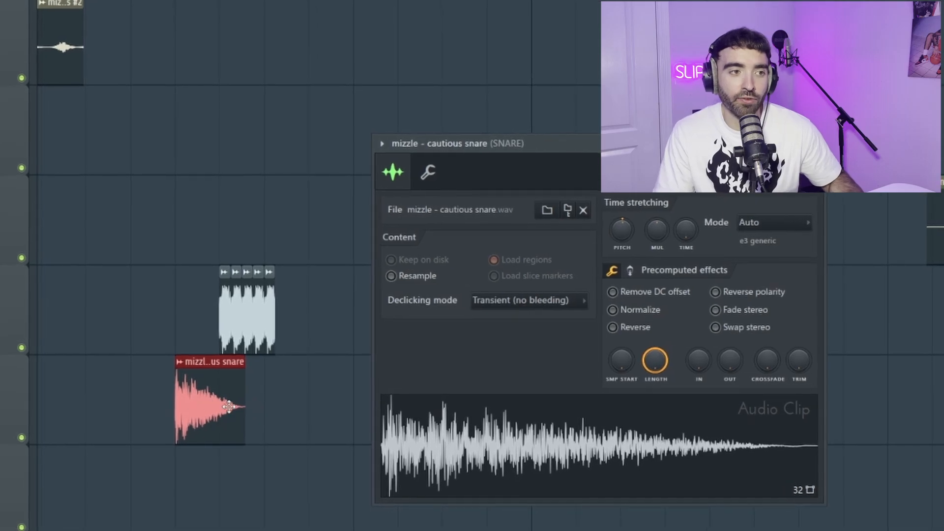
{"action": "left_click_drag", "start_coordinate": [629, 229], "coordinate": [651, 236]}
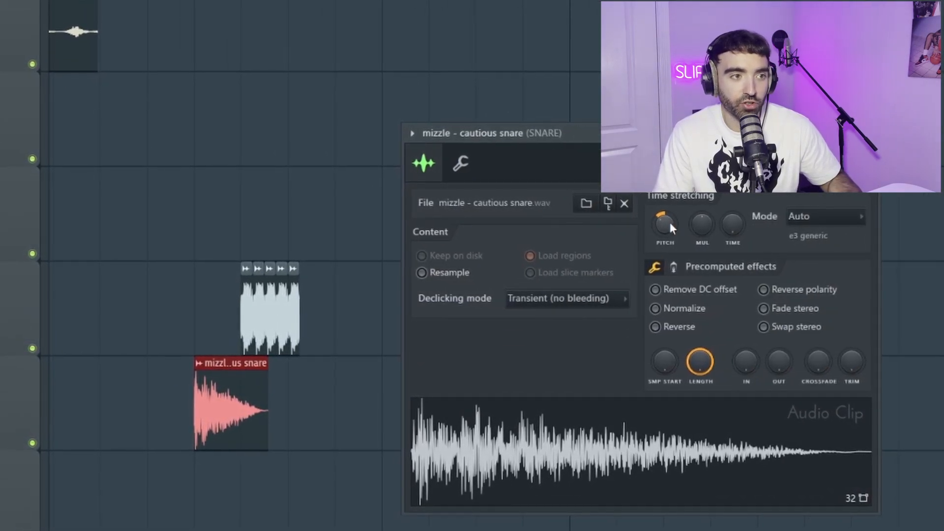
{"action": "left_click_drag", "start_coordinate": [786, 365], "coordinate": [859, 356]}
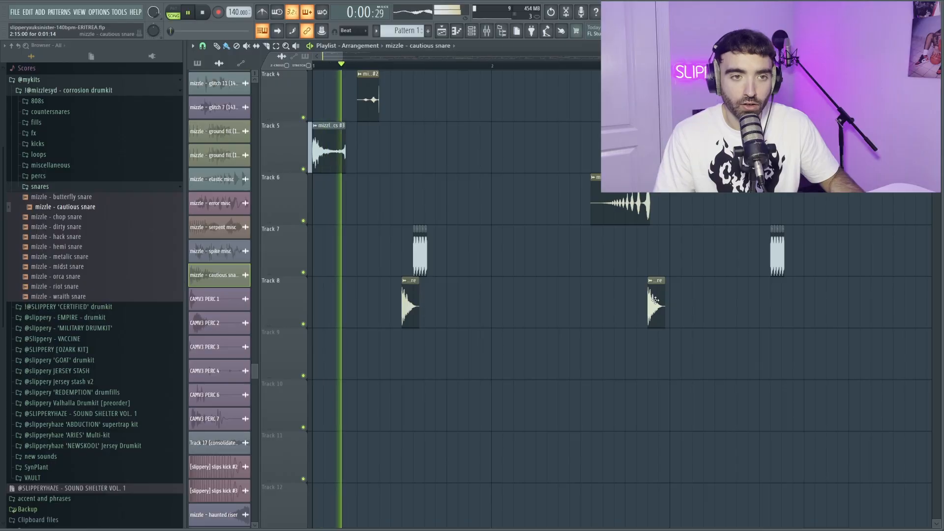
- Copy the two cautious snare hits on Track 8 two bars ahead into bars 3 and 4
{"action": "scroll", "coordinate": [655, 303], "scroll_direction": "down", "scroll_amount": 1}
{"action": "mouse_move", "coordinate": [651, 305]}
{"action": "left_mouse_down"}
{"action": "mouse_move", "coordinate": [340, 308]}
{"action": "mouse_move", "coordinate": [600, 289]}
{"action": "mouse_move", "coordinate": [517, 294]}
{"action": "left_mouse_up"}
{"action": "scroll", "coordinate": [345, 306], "scroll_direction": "down", "scroll_amount": 3}
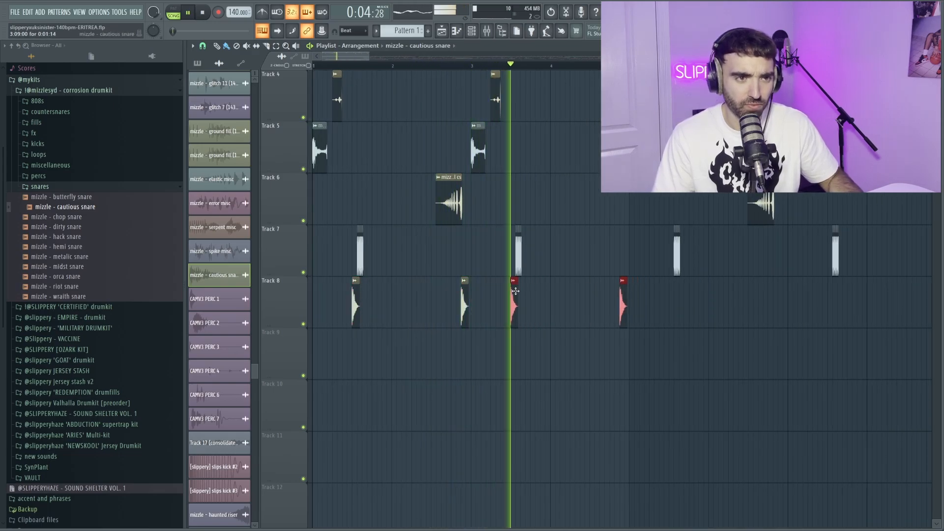
{"action": "right_click", "coordinate": [628, 340]}
- Add the yes cs sample to Track 1 on the last beat of bar 1
{"action": "scroll", "coordinate": [629, 343], "scroll_direction": "up", "scroll_amount": 2}
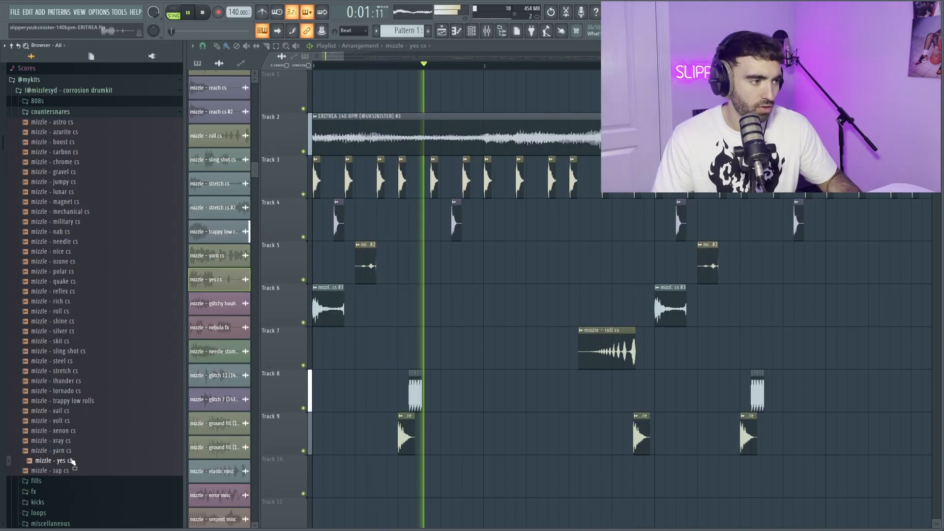
{"action": "left_click_drag", "start_coordinate": [71, 461], "coordinate": [443, 95]}
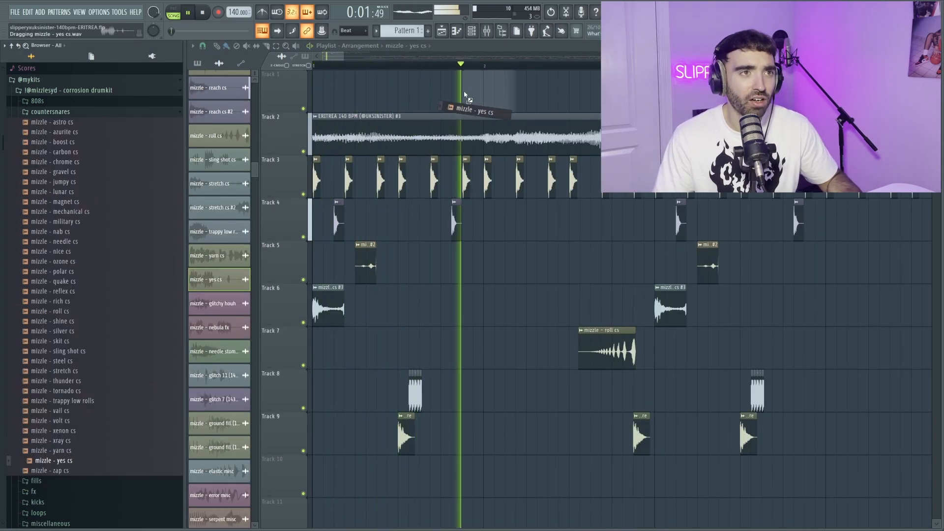
{"action": "scroll", "coordinate": [391, 95], "scroll_direction": "down", "scroll_amount": 2}
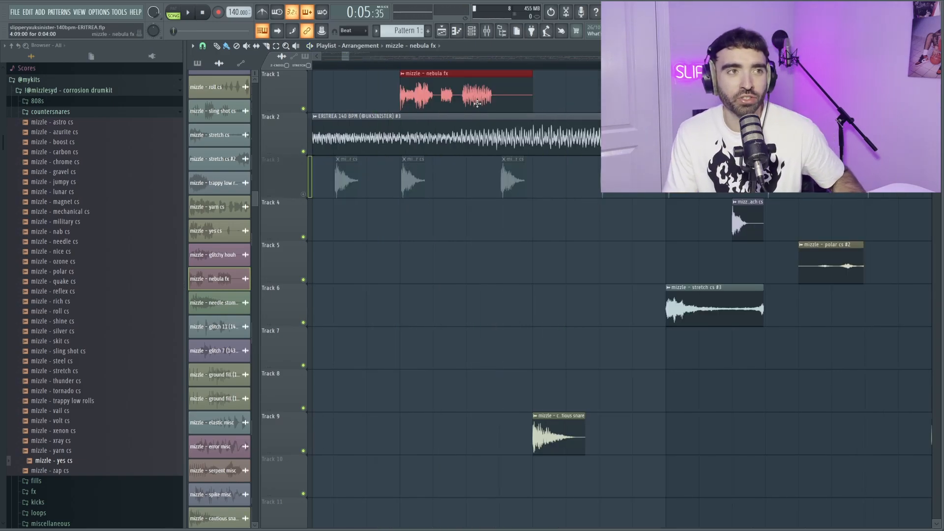
{"action": "scroll", "coordinate": [466, 98], "scroll_direction": "down", "scroll_amount": 1}
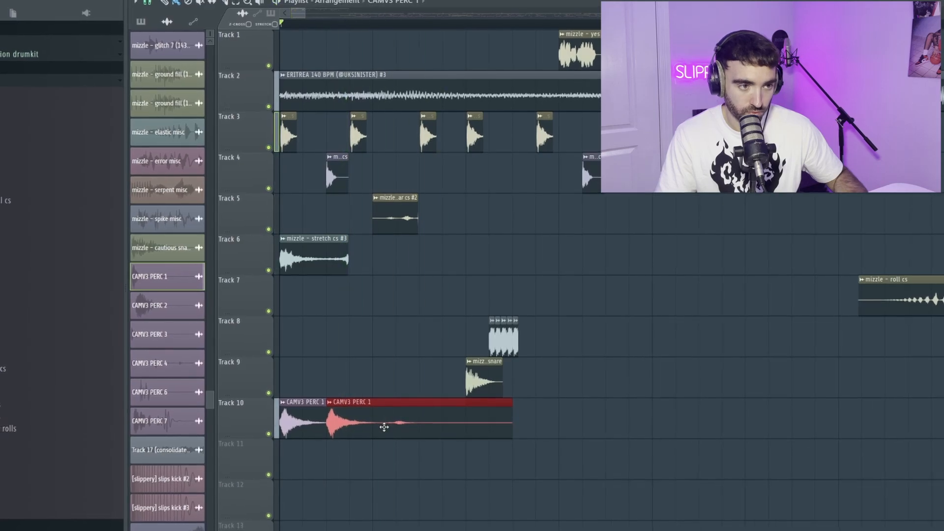
- Duplicate the CAMV3 PERC 1 clip into a repeating percussion pattern beneath the snares and play it back
{"action": "key", "text": "ctrl+b"}
{"action": "key", "text": "space"}
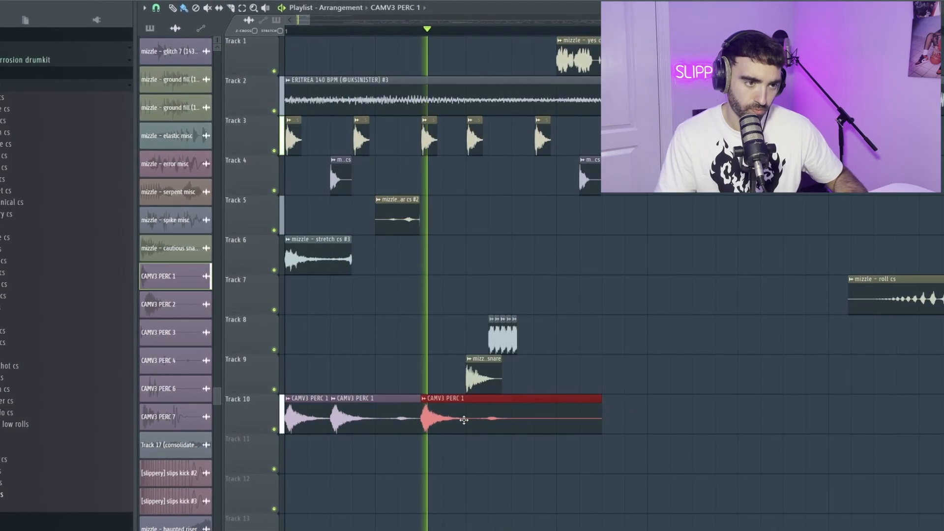
{"action": "left_click", "coordinate": [489, 462], "text": "ctrl"}
{"action": "scroll", "coordinate": [488, 447], "scroll_direction": "down", "scroll_amount": 3}
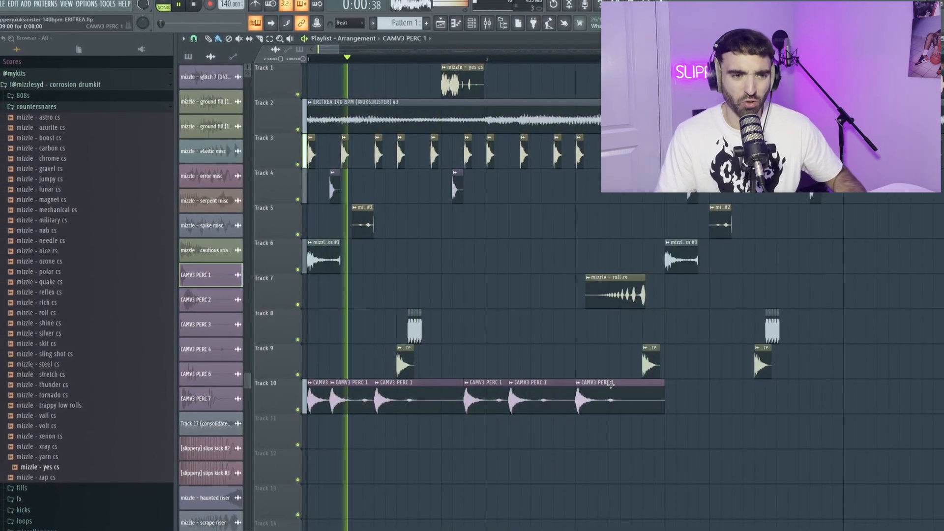
{"action": "scroll", "coordinate": [597, 426], "scroll_direction": "down", "scroll_amount": 2}
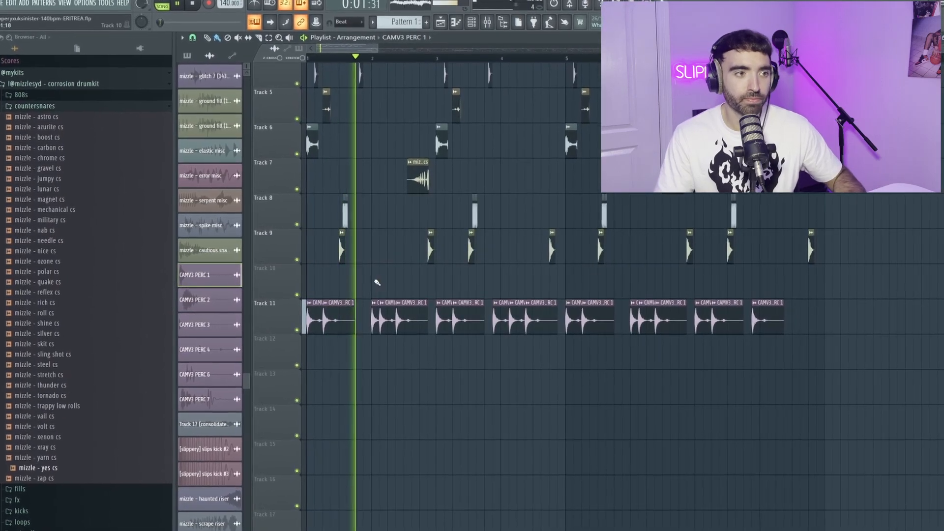
{"action": "scroll", "coordinate": [385, 281], "scroll_direction": "down", "scroll_amount": 1}
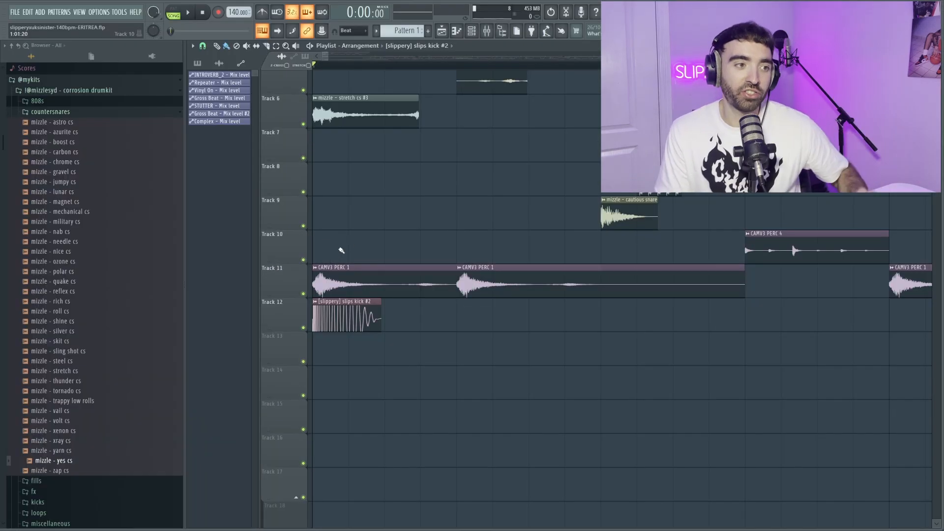
- Open the sample settings of the slips kick #2 clip on Track 12
{"action": "scroll", "coordinate": [340, 243], "scroll_direction": "up", "scroll_amount": 4}
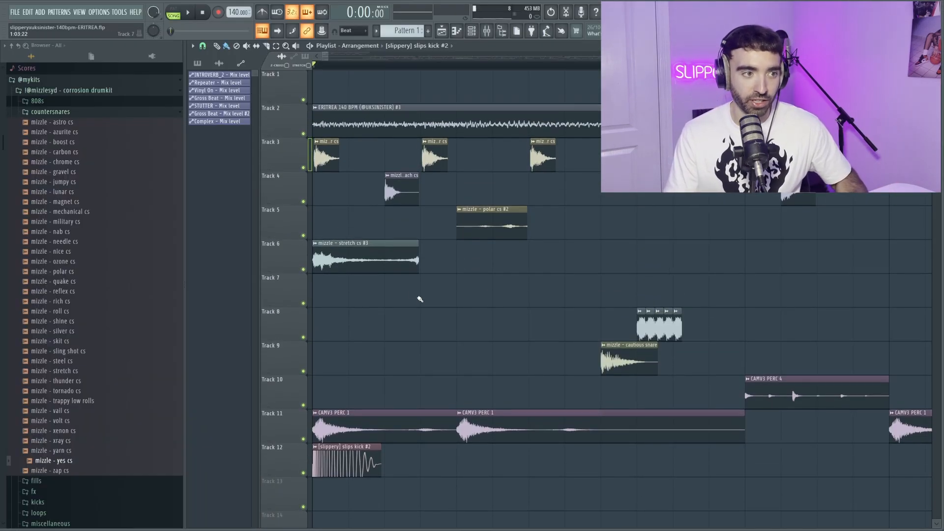
{"action": "scroll", "coordinate": [420, 299], "scroll_direction": "down", "scroll_amount": 1}
{"action": "scroll", "coordinate": [421, 300], "scroll_direction": "up", "scroll_amount": 1}
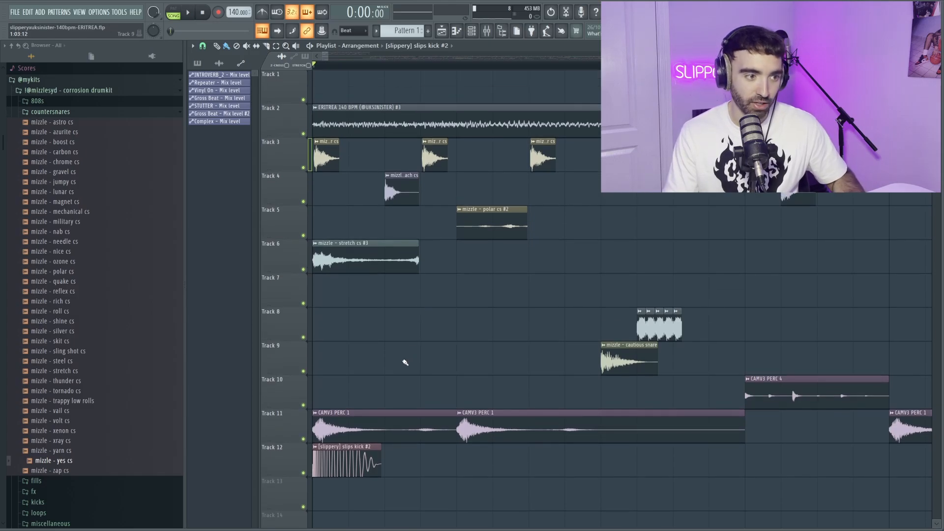
{"action": "double_click", "coordinate": [349, 453]}
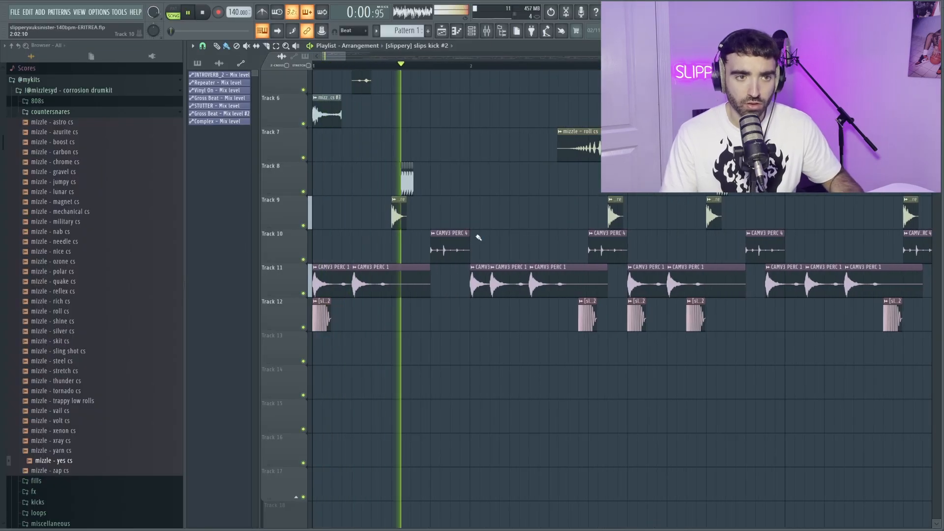
- Play back the arrangement to check the kick pattern on Track 12 against the percussion and counter snares
{"action": "scroll", "coordinate": [448, 183], "scroll_direction": "down", "scroll_amount": 3}
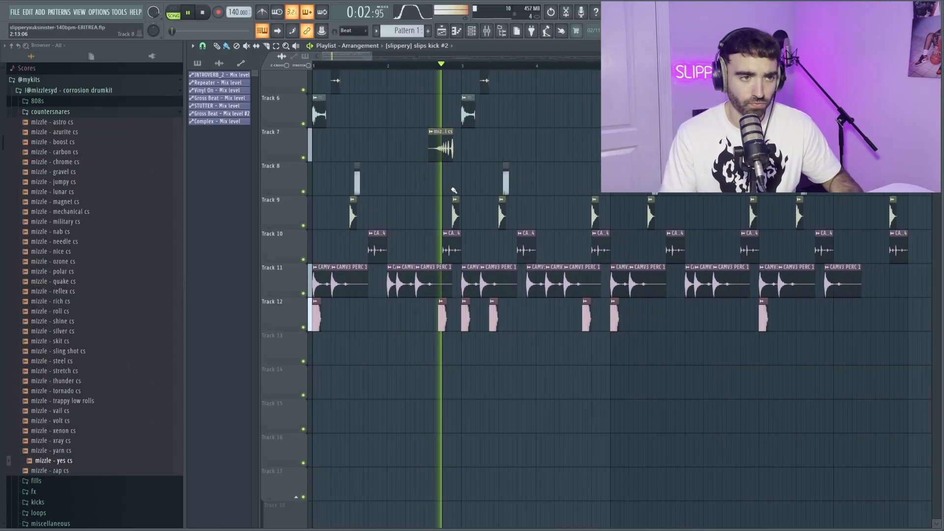
{"action": "scroll", "coordinate": [528, 194], "scroll_direction": "down", "scroll_amount": 2}
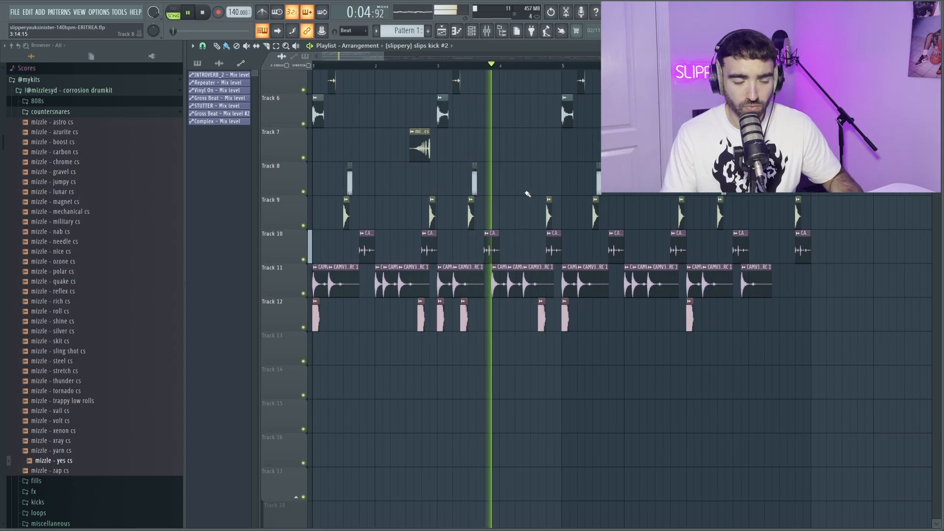
{"action": "scroll", "coordinate": [529, 198], "scroll_direction": "up", "scroll_amount": 3}
{"action": "scroll", "coordinate": [537, 209], "scroll_direction": "down", "scroll_amount": 1}
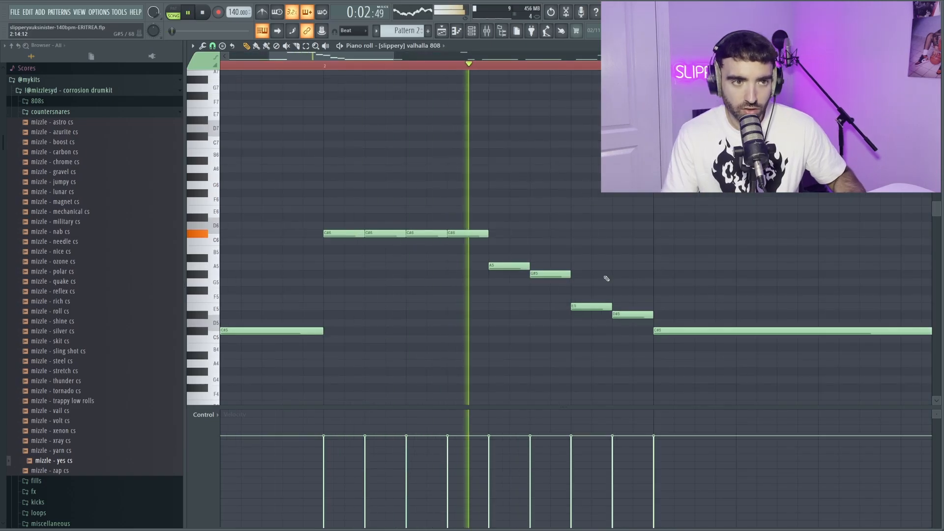
- Select the eight short 808 notes in bar 2, ramping velocities down across the first four and up across the last four
{"action": "left_click_drag", "start_coordinate": [646, 329], "coordinate": [363, 169]}
{"action": "key", "text": "space"}
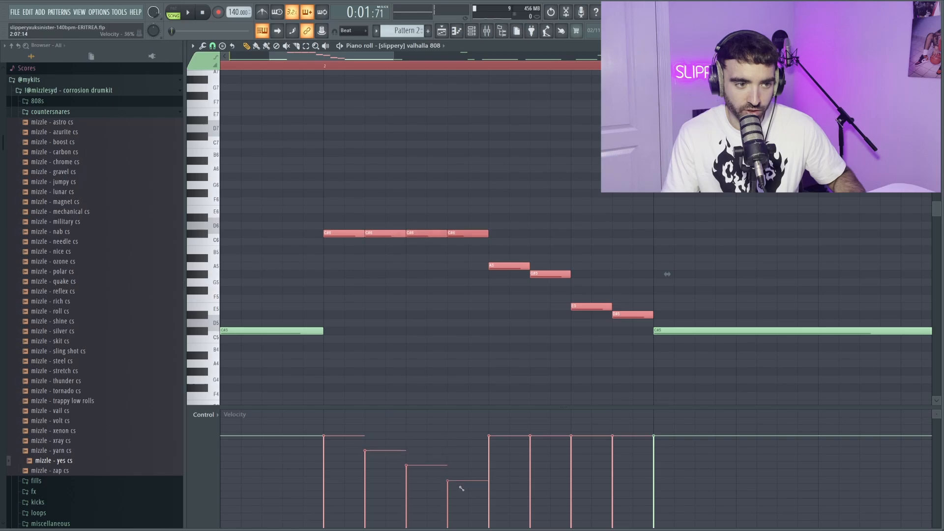
{"action": "key", "text": "space"}
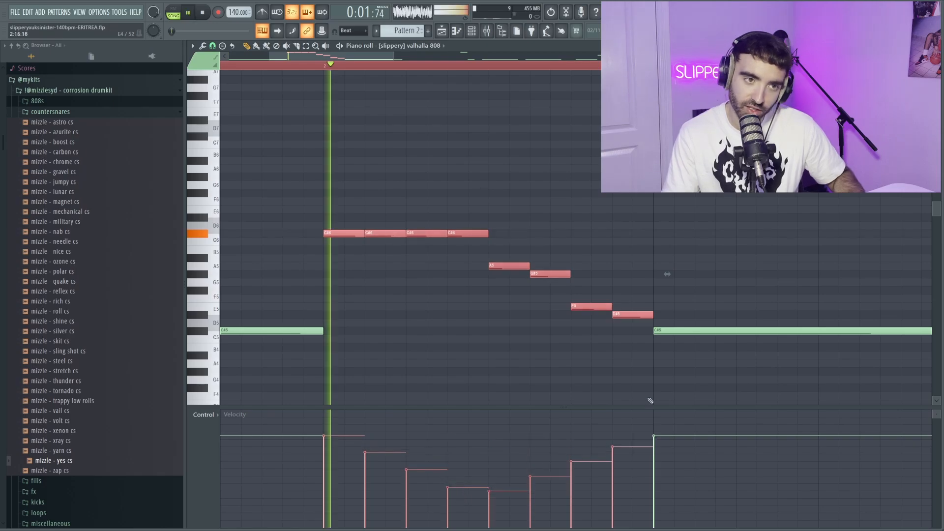
{"action": "scroll", "coordinate": [630, 280], "scroll_direction": "down", "scroll_amount": 3}
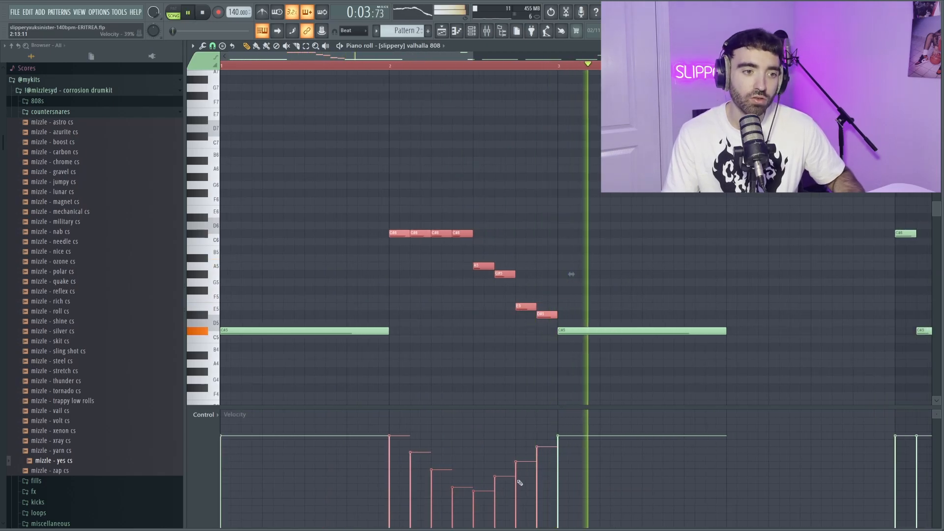
- Raise the rising velocity ramp on the last four short 808 notes of bar 2, play it back and deselect the notes
{"action": "left_click_drag", "start_coordinate": [465, 481], "coordinate": [569, 429]}
{"action": "key", "text": "space"}
{"action": "key", "text": "space"}
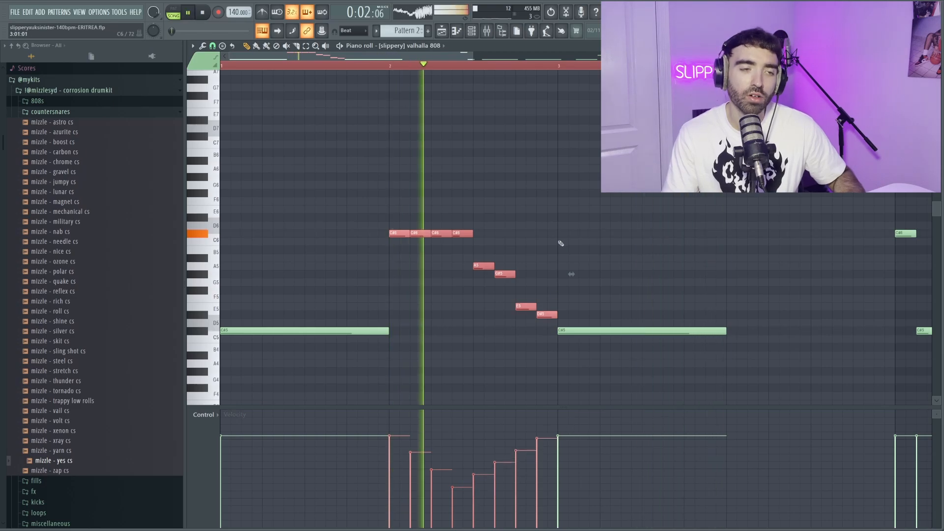
{"action": "scroll", "coordinate": [604, 216], "scroll_direction": "down", "scroll_amount": 3}
{"action": "key", "text": "space"}
{"action": "left_click", "coordinate": [331, 128], "text": "ctrl"}
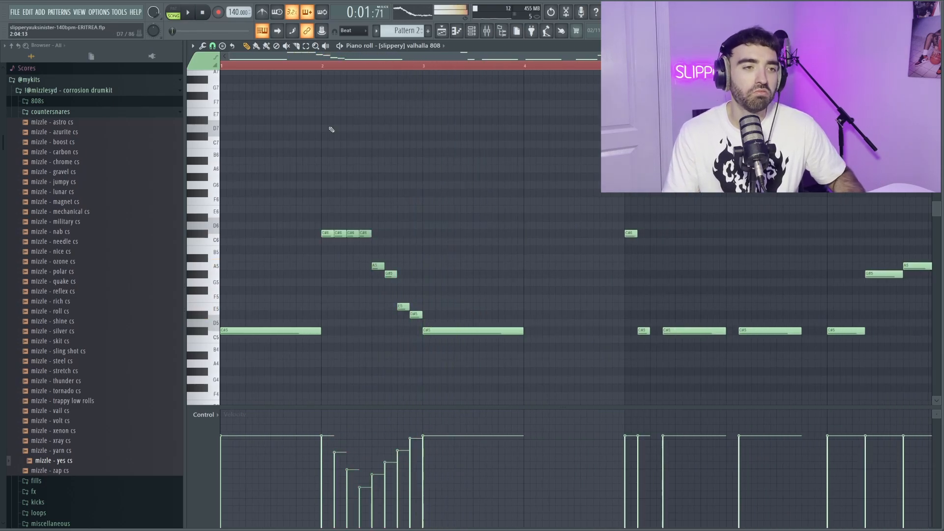
- Select the four repeated high 808 notes at the start of bar 2 and give them a gentler falling velocity ramp
{"action": "scroll", "coordinate": [315, 116], "scroll_direction": "down", "scroll_amount": 2}
{"action": "key", "text": "space"}
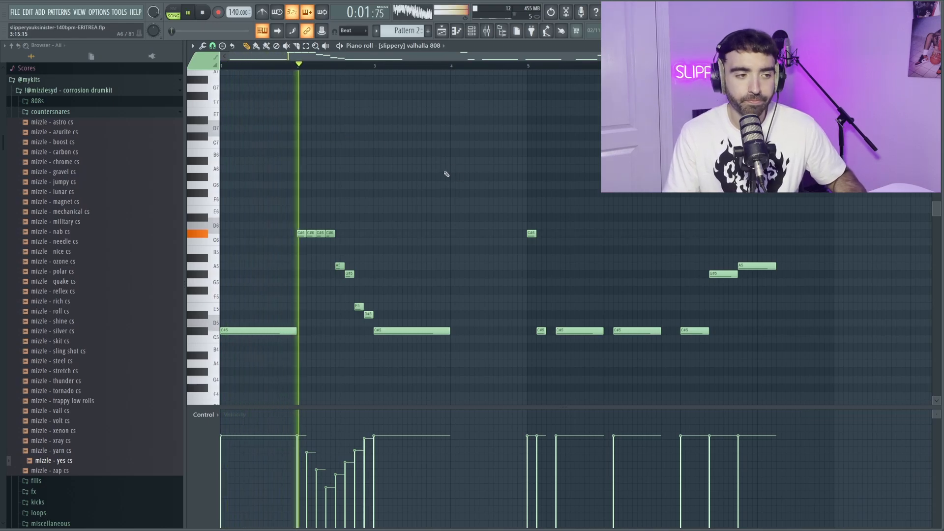
{"action": "left_click_drag", "start_coordinate": [345, 212], "coordinate": [236, 245]}
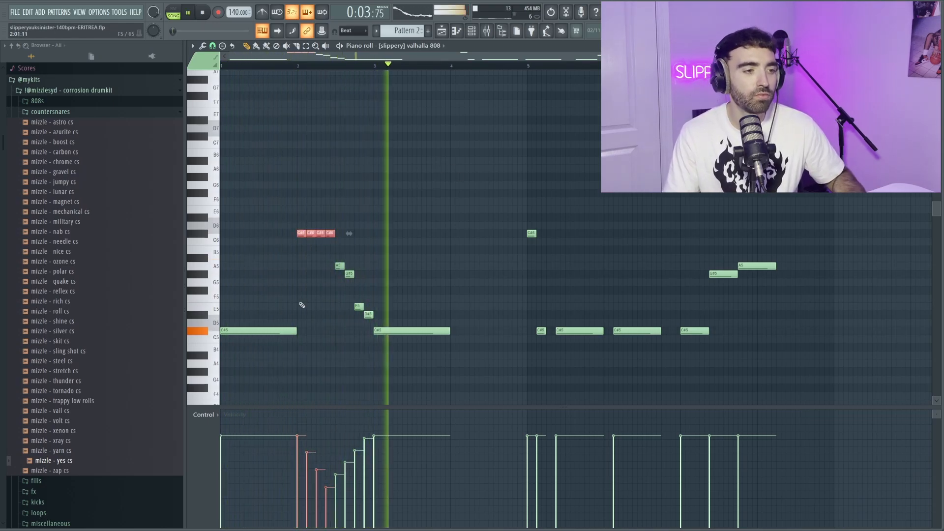
{"action": "mouse_move", "coordinate": [298, 436]}
{"action": "left_mouse_down"}
{"action": "mouse_move", "coordinate": [330, 452]}
{"action": "mouse_move", "coordinate": [340, 475]}
{"action": "left_mouse_up"}
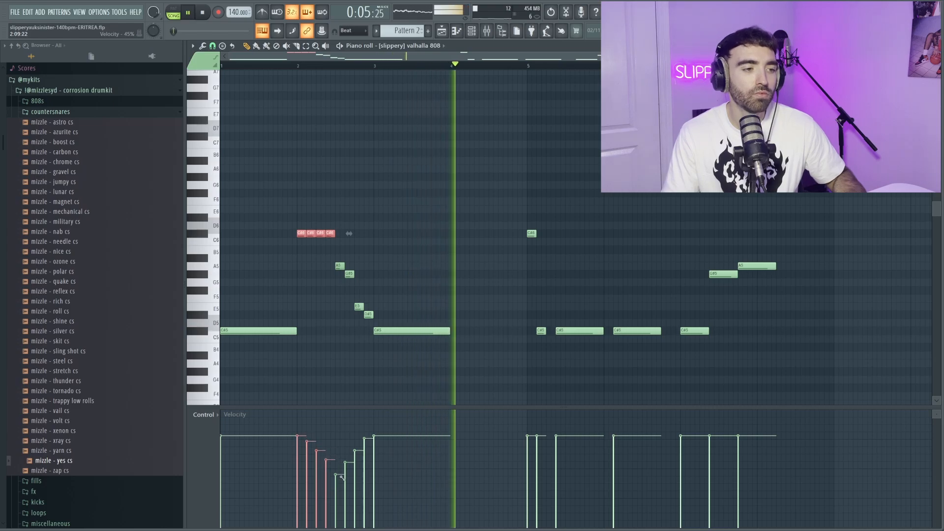
{"action": "left_click", "coordinate": [439, 256], "text": "ctrl"}
{"action": "scroll", "coordinate": [439, 254], "scroll_direction": "down", "scroll_amount": 2}
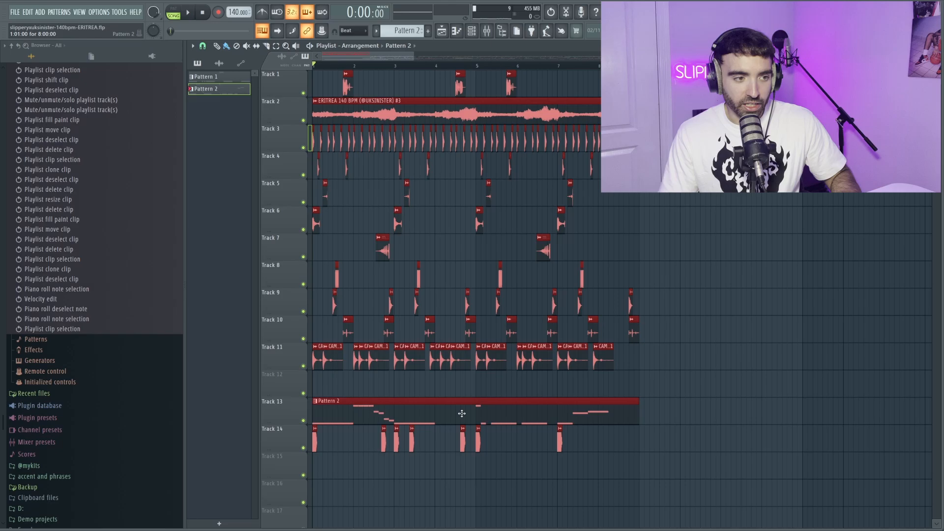
- Duplicate the full eight-bar arrangement of melody, drums and 808 pattern twice along the timeline
{"action": "key", "text": "ctrl+b"}
{"action": "scroll", "coordinate": [359, 297], "scroll_direction": "down", "scroll_amount": 3}
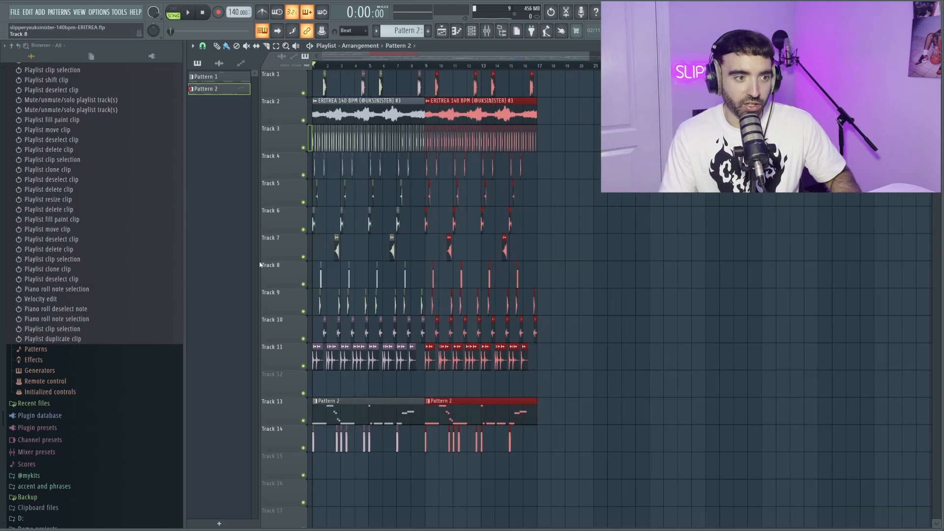
{"action": "key", "text": "ctrl+b"}
{"action": "scroll", "coordinate": [236, 264], "scroll_direction": "up", "scroll_amount": 3}
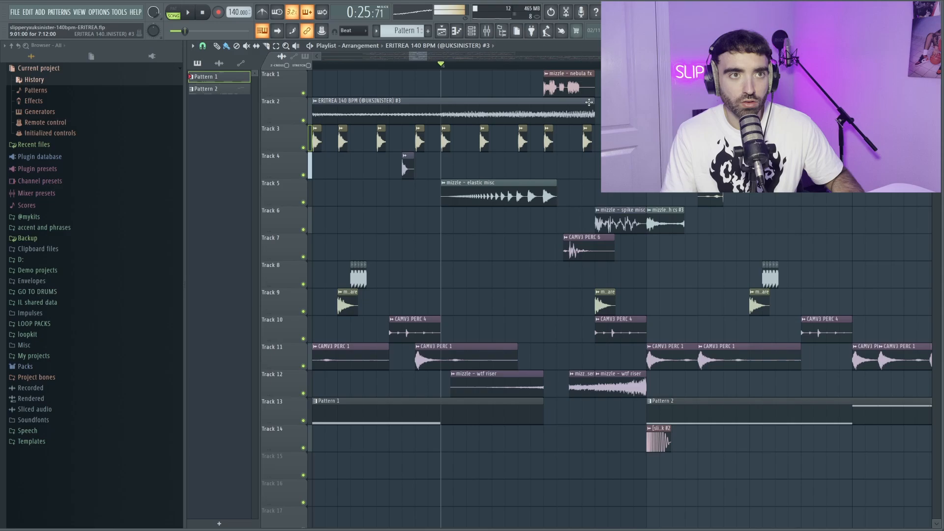
- Trim the ERITREA melody clip on Track 2 to end halfway through bar 16, where nebula fx starts, and play the transition
{"action": "key", "text": "space"}
{"action": "left_click_drag", "start_coordinate": [589, 101], "coordinate": [543, 102]}
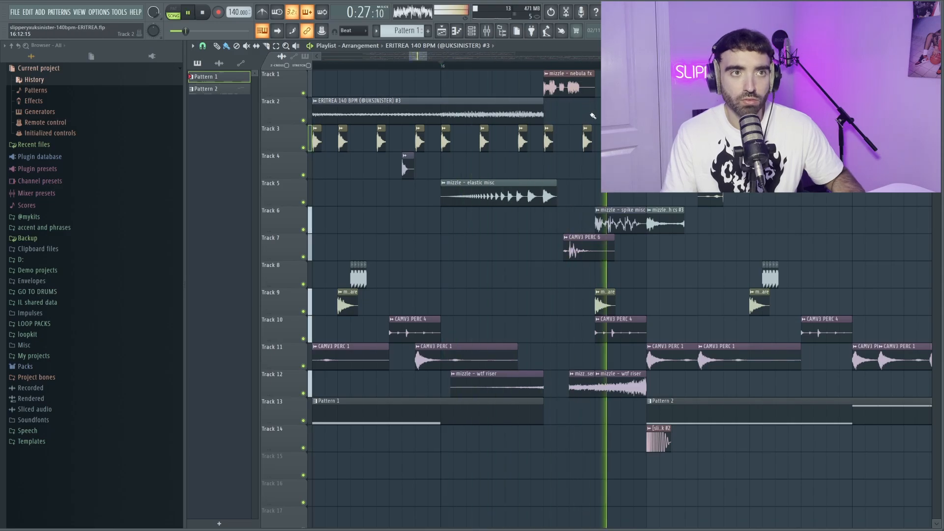
{"action": "left_click", "coordinate": [434, 65]}
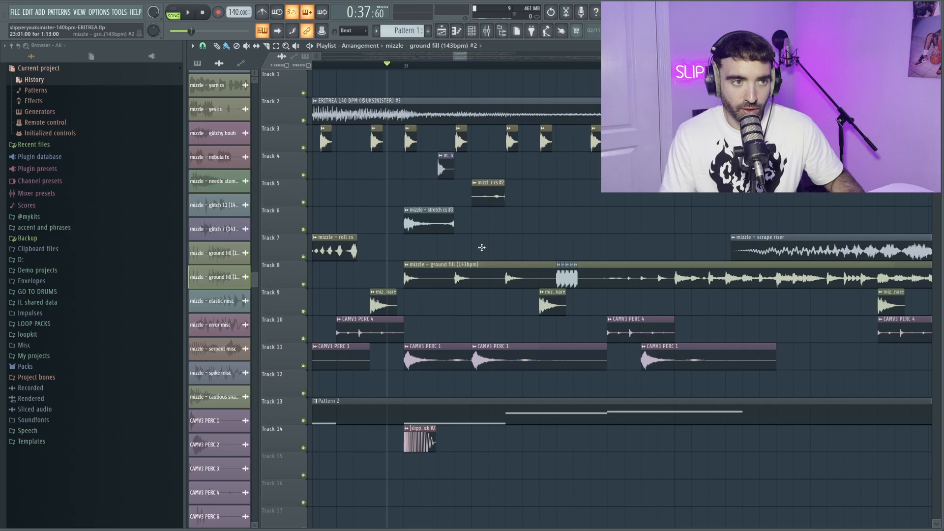
- Place the ground fill #2 clip on Track 6 at beat 2 of bar 23, one beat behind the Track 8 fill
{"action": "left_click_drag", "start_coordinate": [481, 247], "coordinate": [481, 212]}
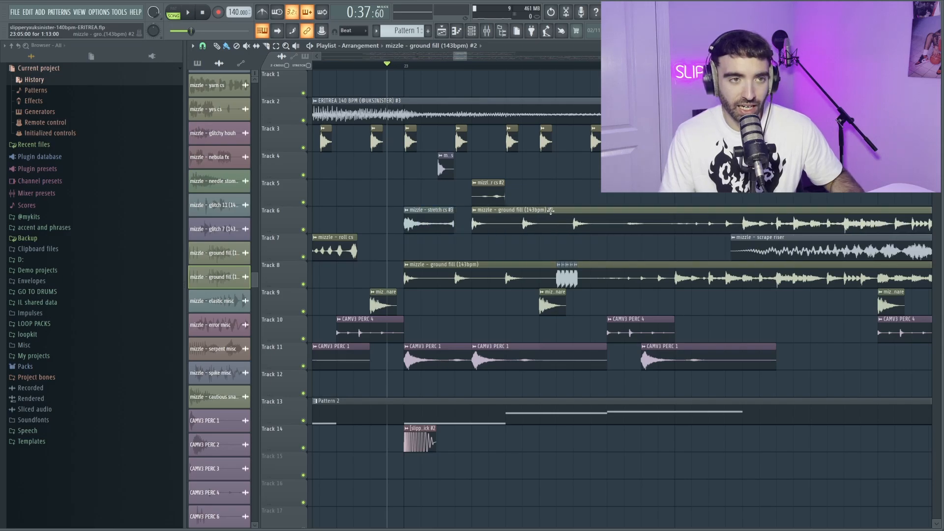
{"action": "left_click_drag", "start_coordinate": [686, 222], "coordinate": [642, 219]}
{"action": "left_click", "coordinate": [598, 282], "text": "ctrl+shift"}
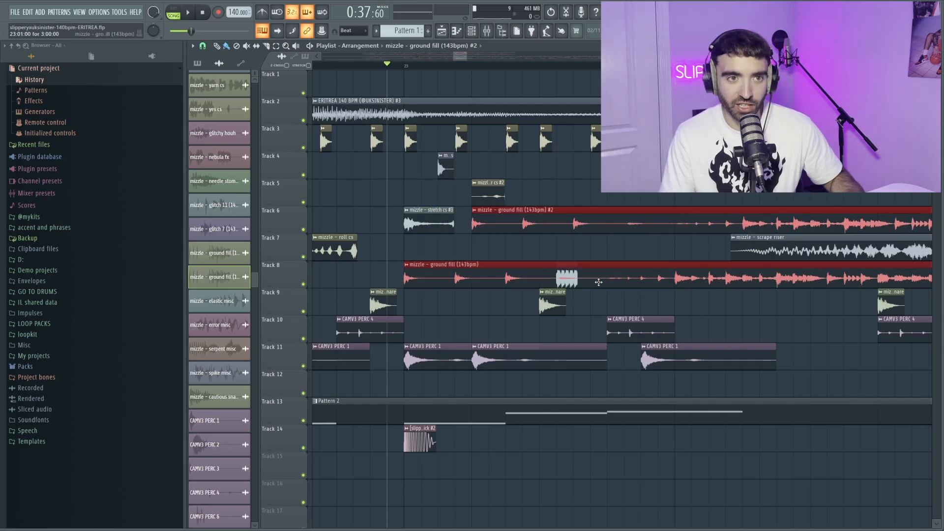
{"action": "left_click", "coordinate": [624, 256], "text": "ctrl"}
{"action": "scroll", "coordinate": [617, 202], "scroll_direction": "down", "scroll_amount": 5}
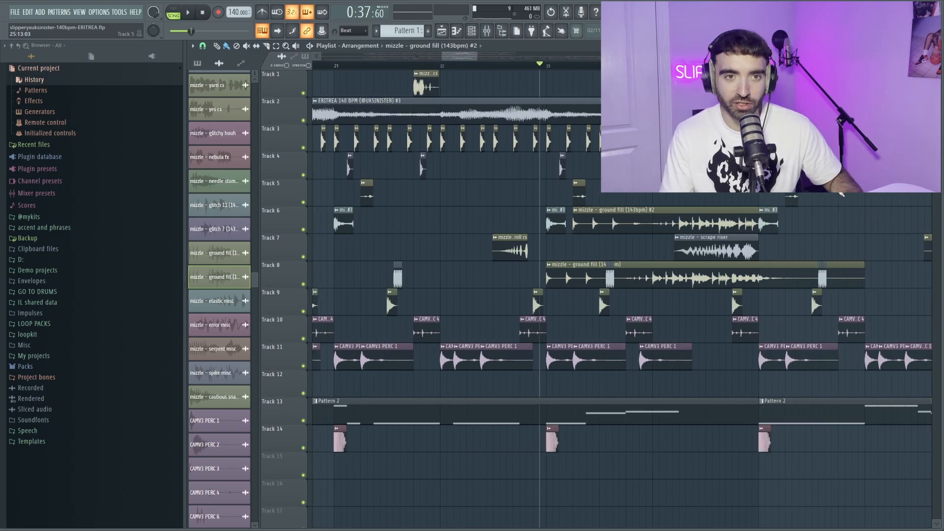
{"action": "key", "text": "space"}
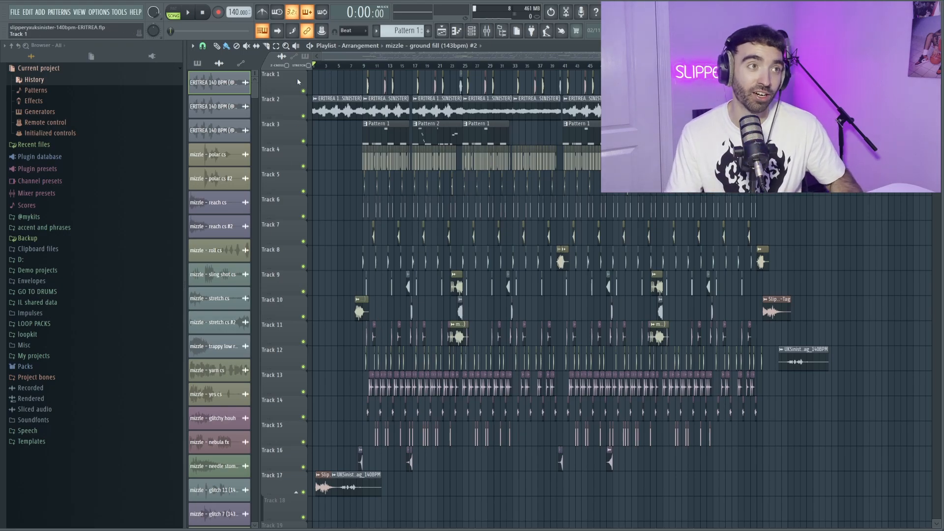
{"action": "scroll", "coordinate": [337, 162], "scroll_direction": "up", "scroll_amount": 2}
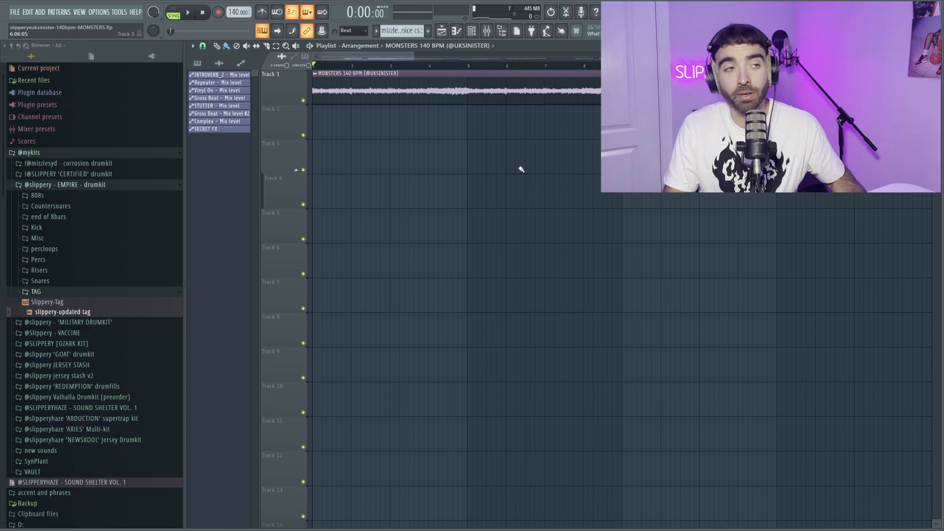
- Play back the MONSTERS 140 BPM melody loop on Track 1
{"action": "scroll", "coordinate": [516, 166], "scroll_direction": "down", "scroll_amount": 2}
{"action": "scroll", "coordinate": [447, 179], "scroll_direction": "up", "scroll_amount": 4}
{"action": "scroll", "coordinate": [251, 152], "scroll_direction": "up", "scroll_amount": 2}
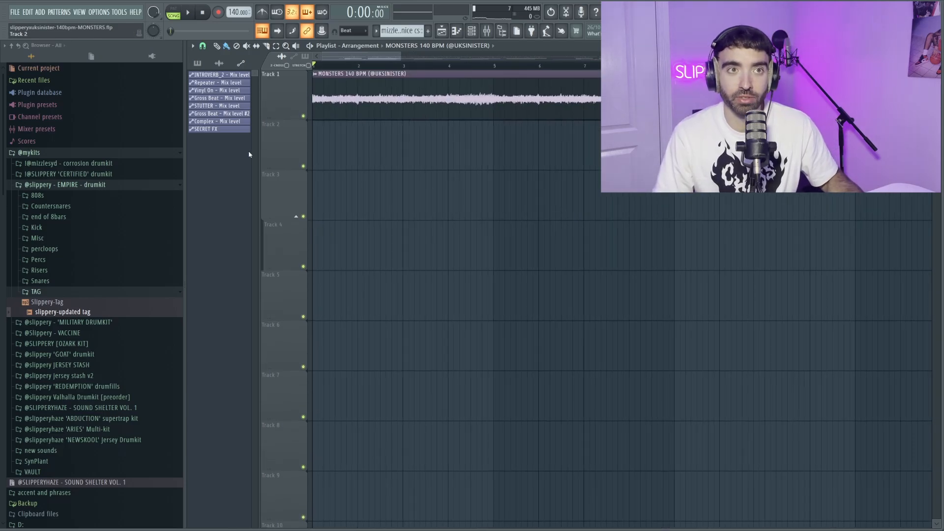
{"action": "key", "text": "space"}
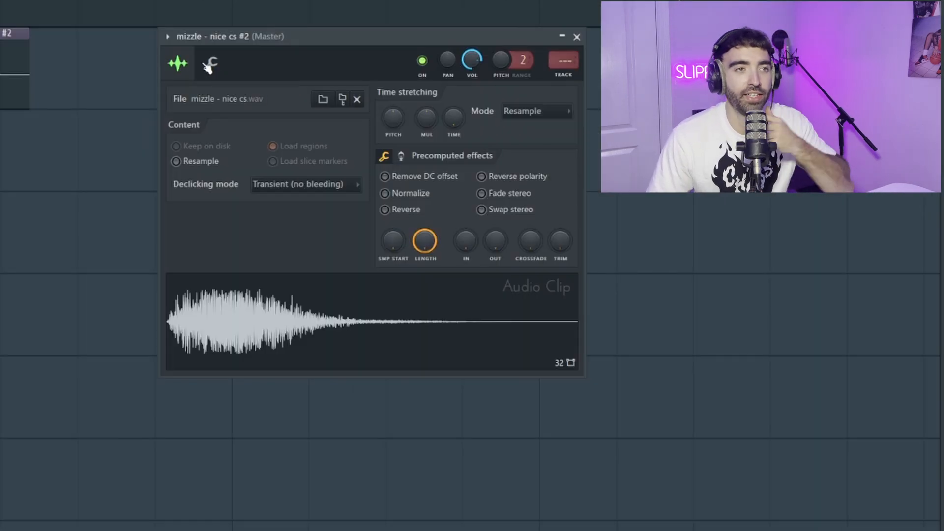
- Open the miscellaneous channel settings of the nice cs #2 sample
{"action": "left_click", "coordinate": [210, 65]}
{"action": "left_click_drag", "start_coordinate": [302, 42], "coordinate": [228, 57]}
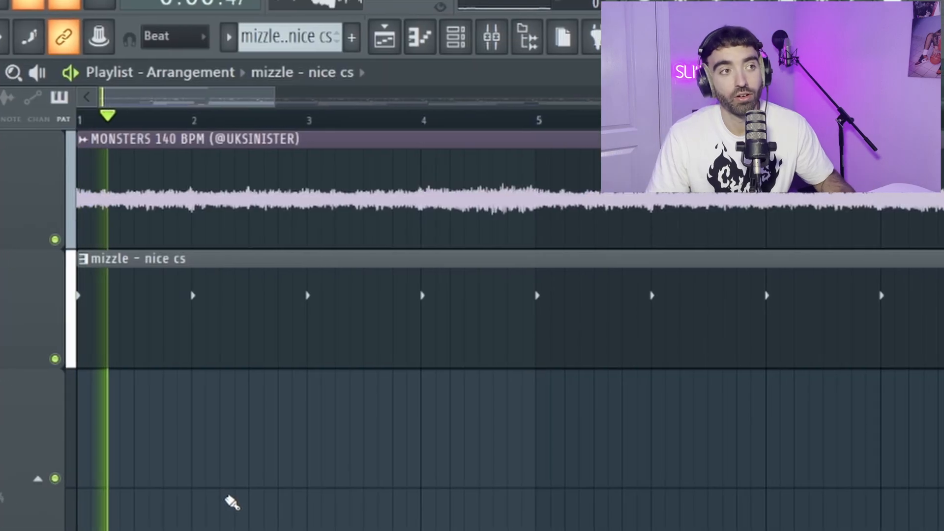
- Listen to the nice cs pattern on Track 2 against the MONSTERS loop
{"action": "scroll", "coordinate": [211, 503], "scroll_direction": "down", "scroll_amount": 2}
{"action": "scroll", "coordinate": [276, 487], "scroll_direction": "up", "scroll_amount": 6}
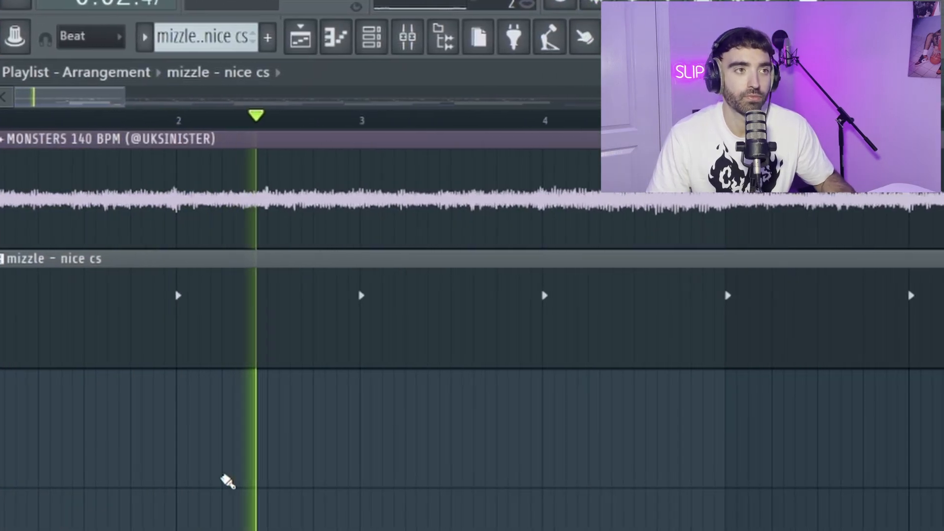
{"action": "scroll", "coordinate": [295, 482], "scroll_direction": "down", "scroll_amount": 1}
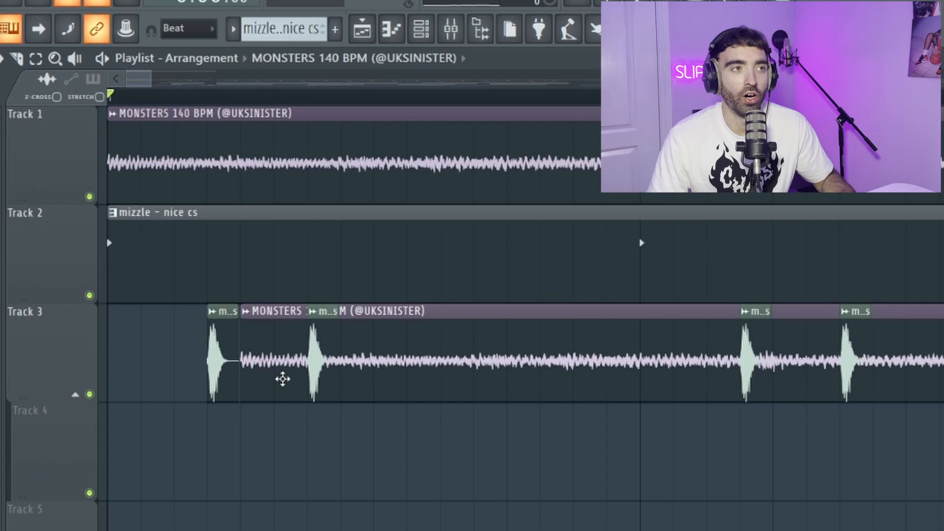
- Move the stray MONSTERS loop clip off Track 3 and delete it, and play back the counter snare pattern
{"action": "left_click_drag", "start_coordinate": [283, 379], "coordinate": [280, 506]}
{"action": "right_click", "coordinate": [307, 481]}
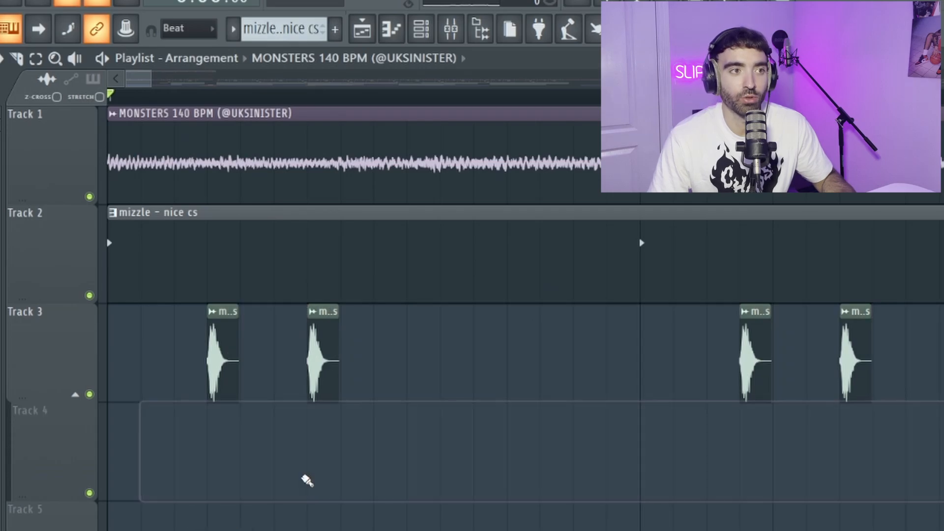
{"action": "key", "text": "space"}
{"action": "scroll", "coordinate": [306, 481], "scroll_direction": "down", "scroll_amount": 4}
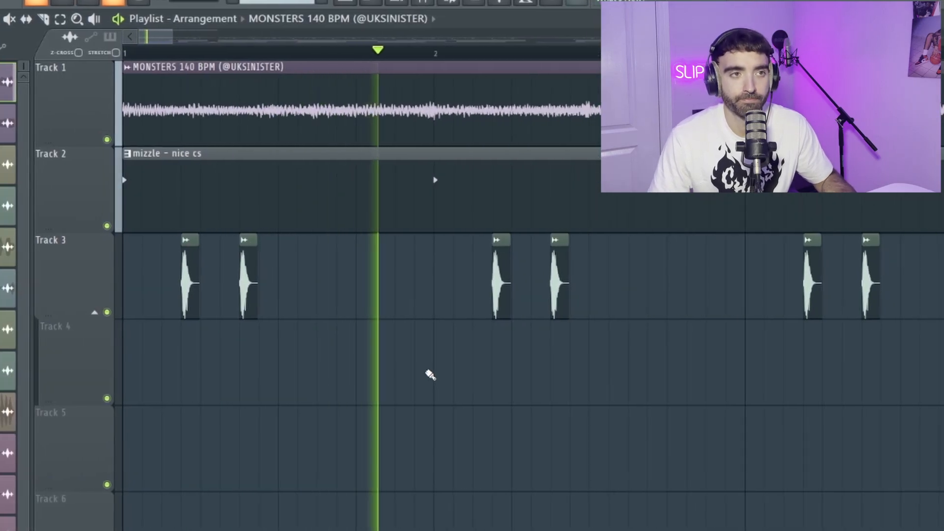
{"action": "scroll", "coordinate": [523, 395], "scroll_direction": "down", "scroll_amount": 5}
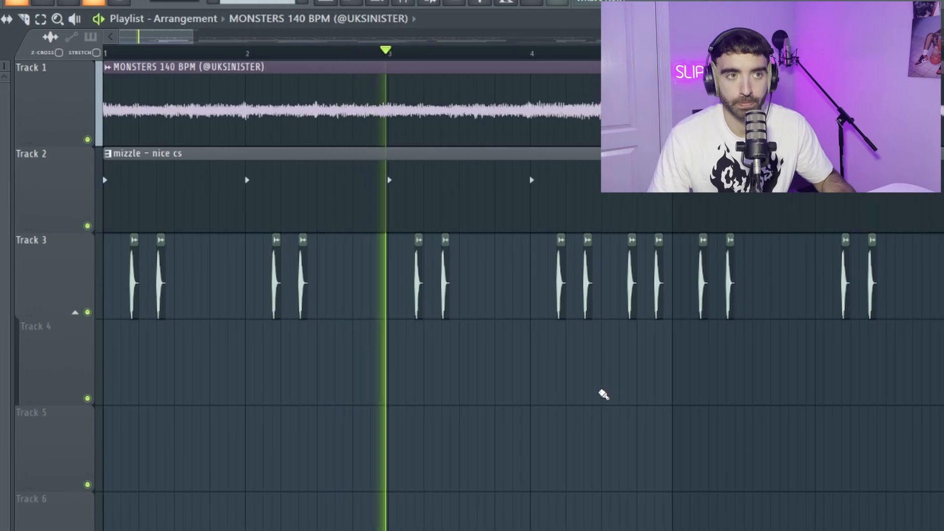
{"action": "scroll", "coordinate": [596, 398], "scroll_direction": "down", "scroll_amount": 2}
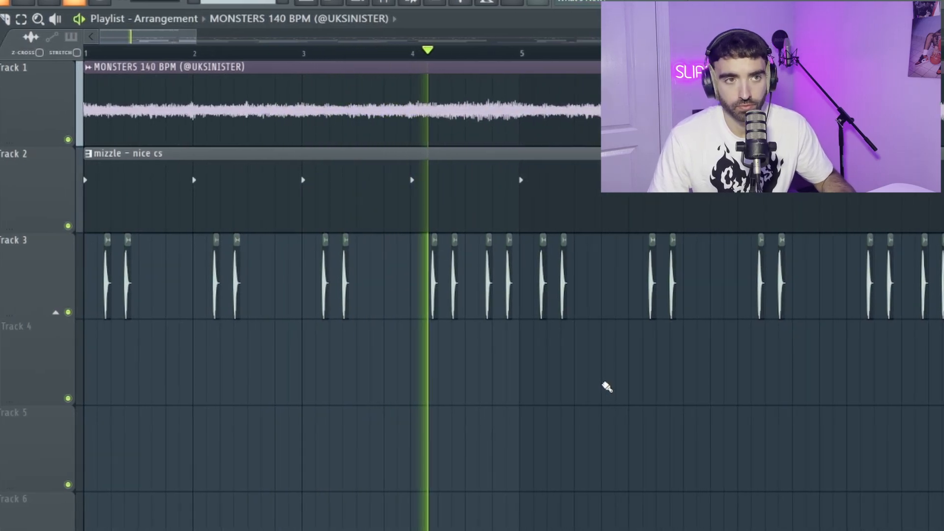
{"action": "scroll", "coordinate": [636, 391], "scroll_direction": "down", "scroll_amount": 2}
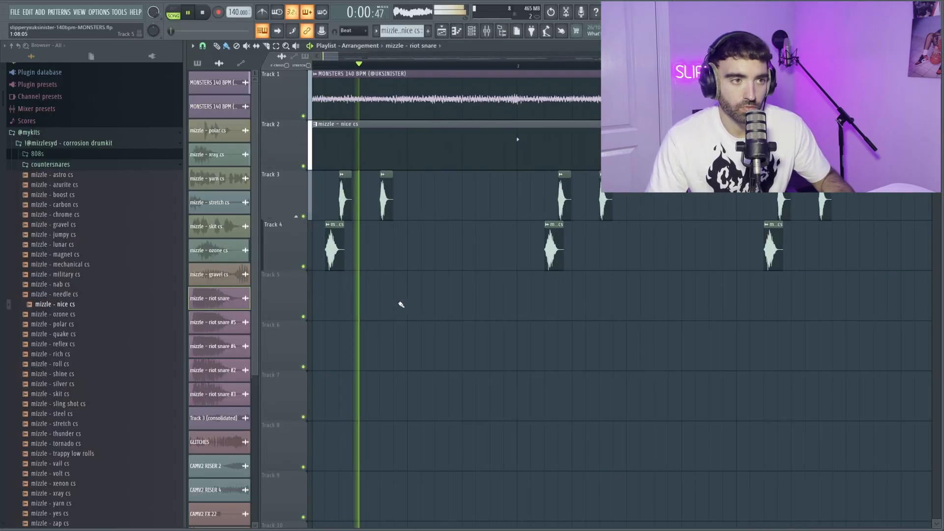
- Place the riot snare on Track 5 at beat 3 of bar 1
{"action": "left_click", "coordinate": [431, 299]}
{"action": "scroll", "coordinate": [467, 305], "scroll_direction": "down", "scroll_amount": 3}
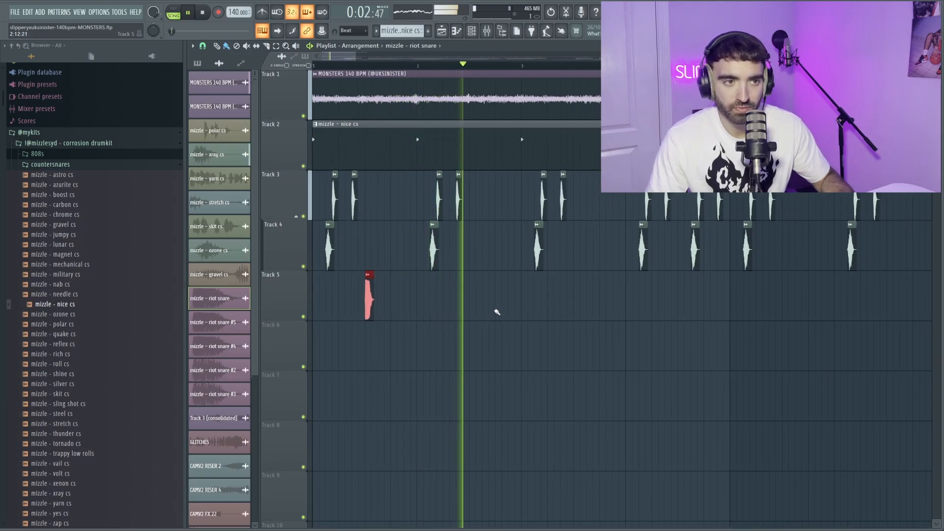
{"action": "left_click", "coordinate": [499, 312]}
{"action": "key", "text": "space"}
{"action": "key", "text": "space"}
{"action": "right_click", "coordinate": [500, 299]}
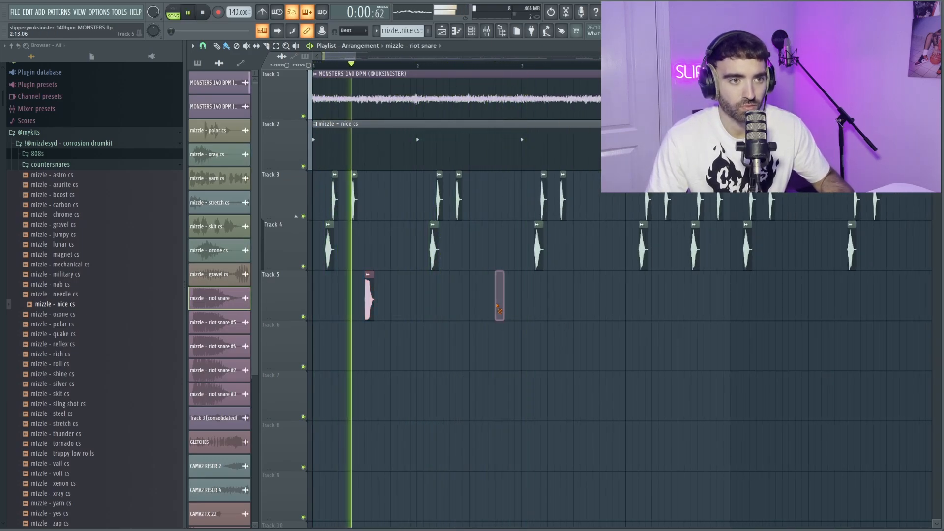
- Place riot snares on Track 5 just after beat 4 of bar 2 and at beat 3 of bar 3
{"action": "scroll", "coordinate": [497, 299], "scroll_direction": "up", "scroll_amount": 5}
{"action": "scroll", "coordinate": [532, 304], "scroll_direction": "down", "scroll_amount": 7}
{"action": "scroll", "coordinate": [540, 305], "scroll_direction": "up", "scroll_amount": 2}
{"action": "left_click", "coordinate": [535, 301]}
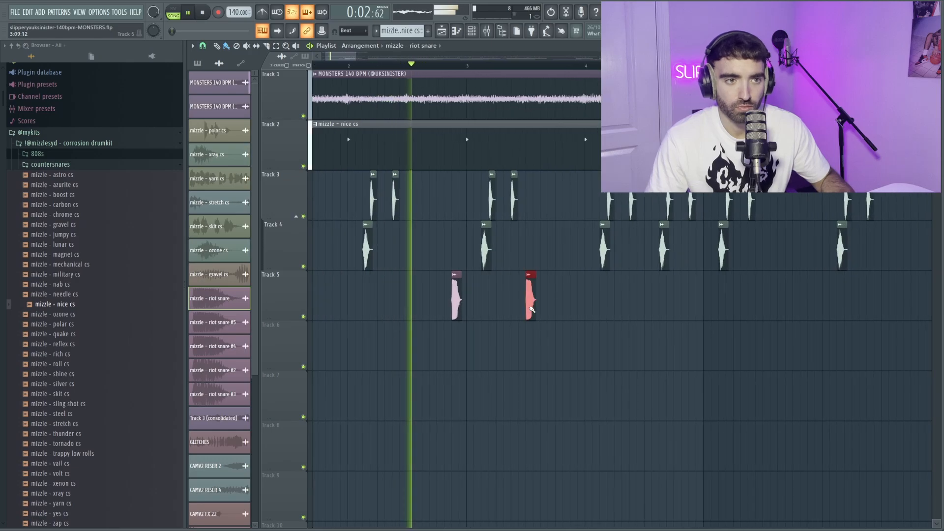
{"action": "scroll", "coordinate": [568, 316], "scroll_direction": "down", "scroll_amount": 2}
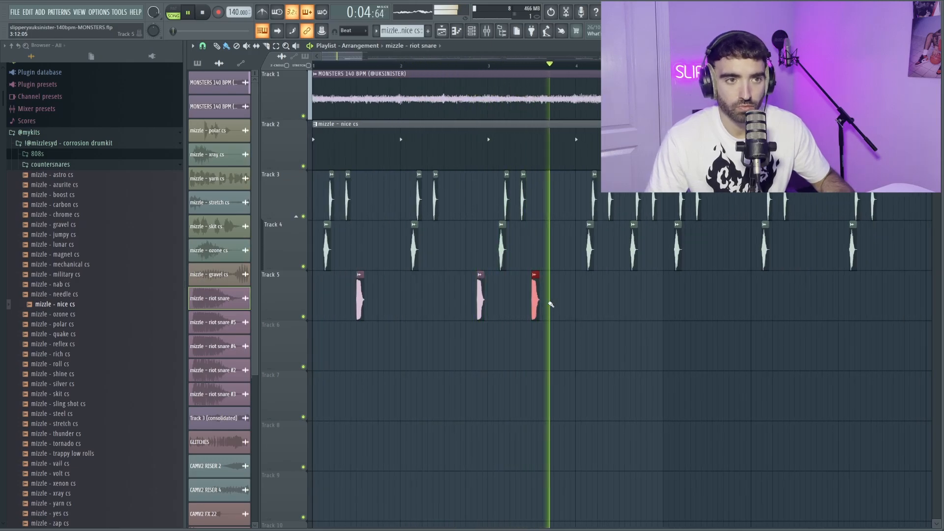
- Select the two short riot snare clips of the roll in bar 4 on Track 5 and adjust their length together while listening
{"action": "left_click_drag", "start_coordinate": [528, 236], "coordinate": [476, 237]}
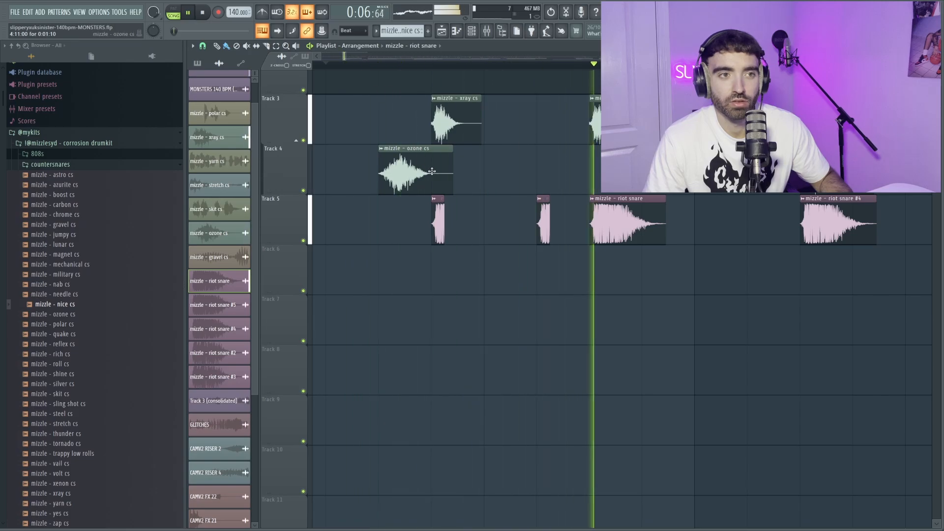
{"action": "key", "text": "space"}
{"action": "key", "text": "space"}
{"action": "left_click_drag", "start_coordinate": [556, 229], "coordinate": [401, 230], "text": "ctrl"}
{"action": "key", "text": "space"}
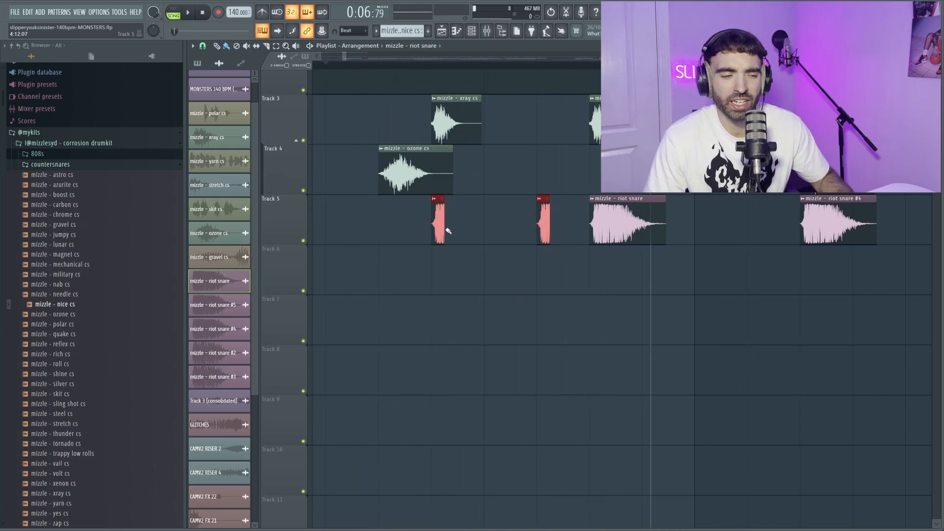
{"action": "key", "text": "space"}
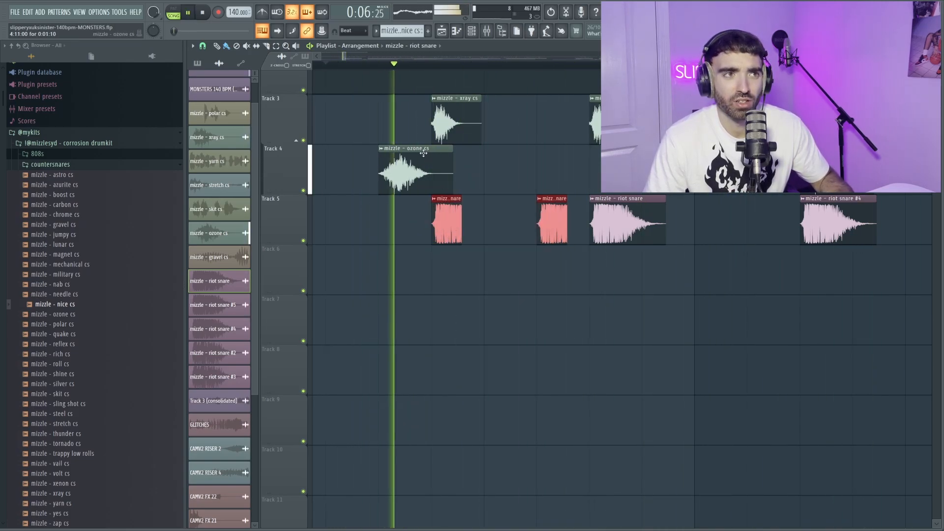
{"action": "left_click_drag", "start_coordinate": [461, 220], "coordinate": [453, 224]}
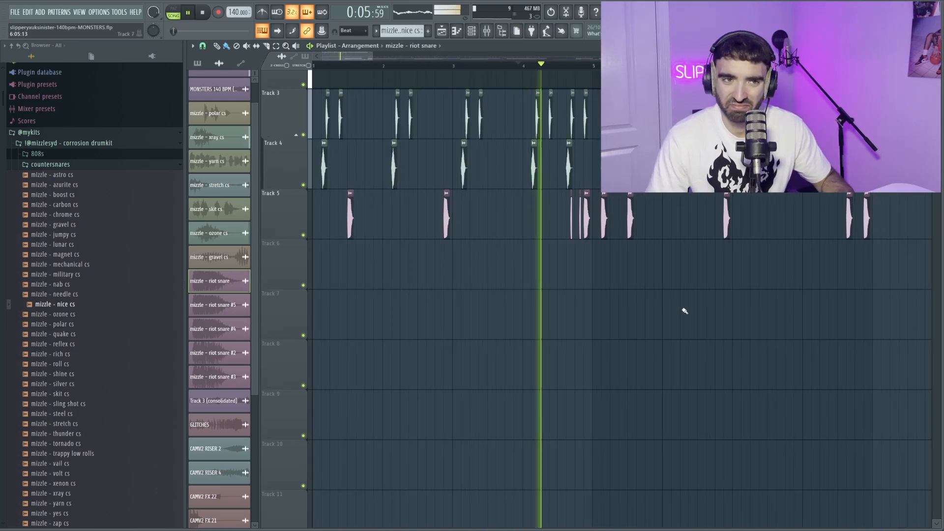
- Place the yarn counter snare on Track 6 at beat 3 of bar 2
{"action": "scroll", "coordinate": [678, 310], "scroll_direction": "up", "scroll_amount": 2}
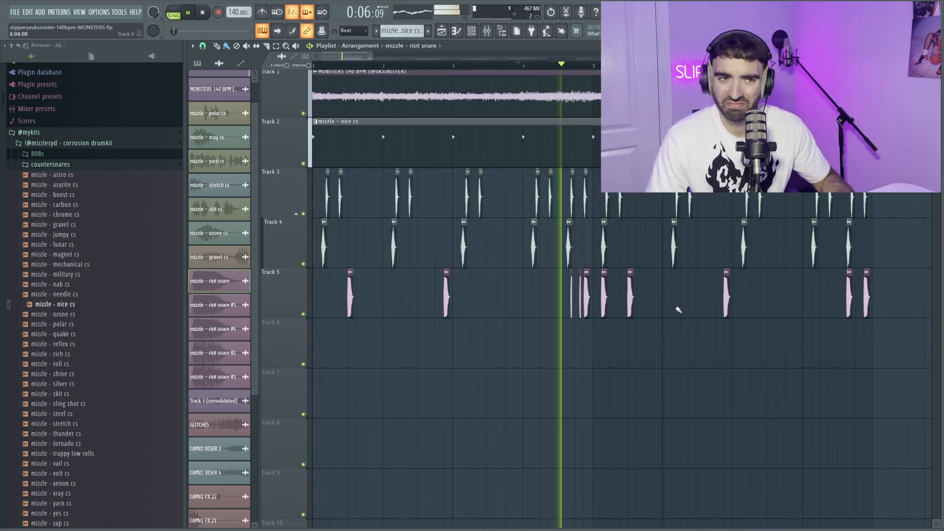
{"action": "scroll", "coordinate": [676, 315], "scroll_direction": "down", "scroll_amount": 2}
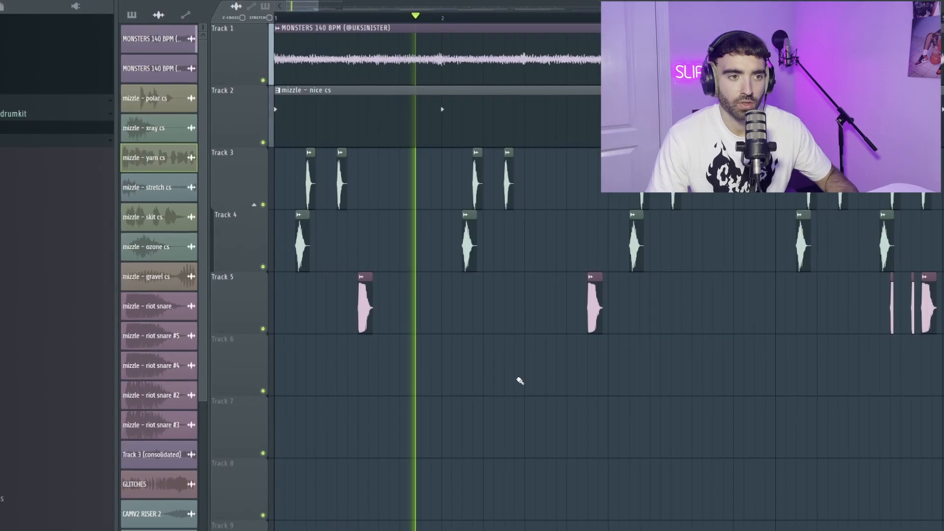
{"action": "left_click", "coordinate": [550, 355]}
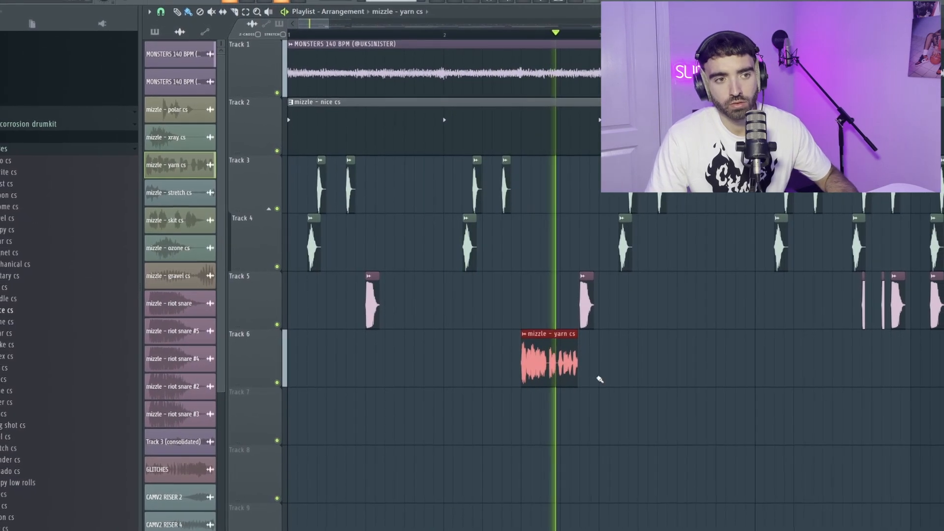
{"action": "scroll", "coordinate": [608, 380], "scroll_direction": "down", "scroll_amount": 3}
{"action": "scroll", "coordinate": [606, 377], "scroll_direction": "down", "scroll_amount": 1}
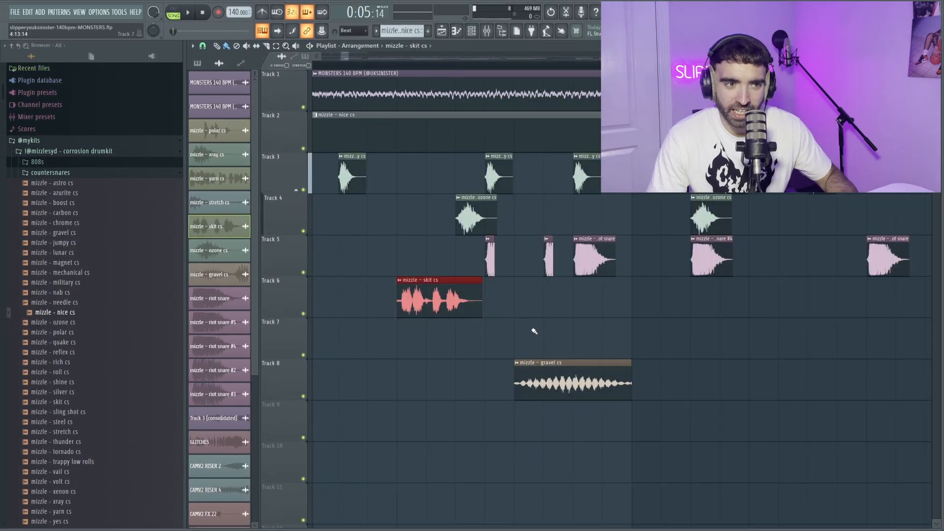
- Play back the loop from bar 4 to check the skit, gravel and stretch counter snares, and replay it from the start
{"action": "left_click_drag", "start_coordinate": [538, 320], "coordinate": [565, 425]}
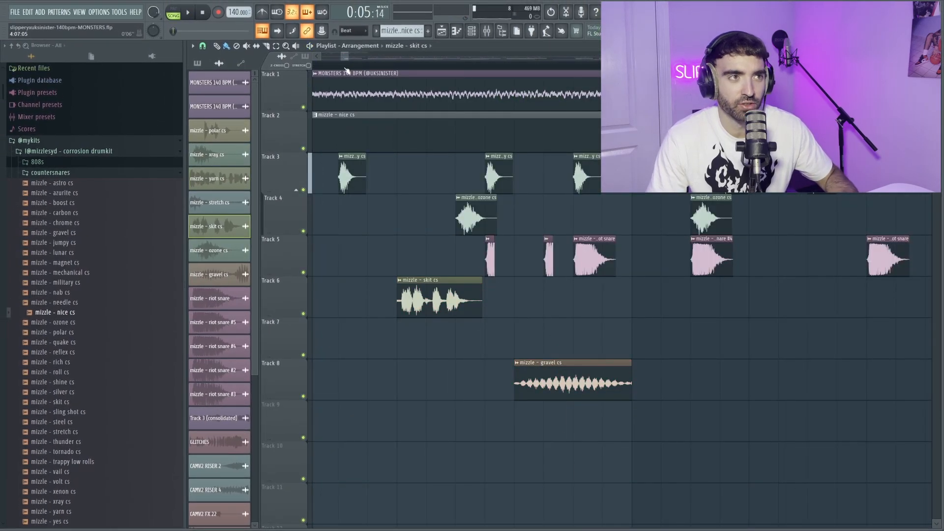
{"action": "scroll", "coordinate": [450, 163], "scroll_direction": "down", "scroll_amount": 2}
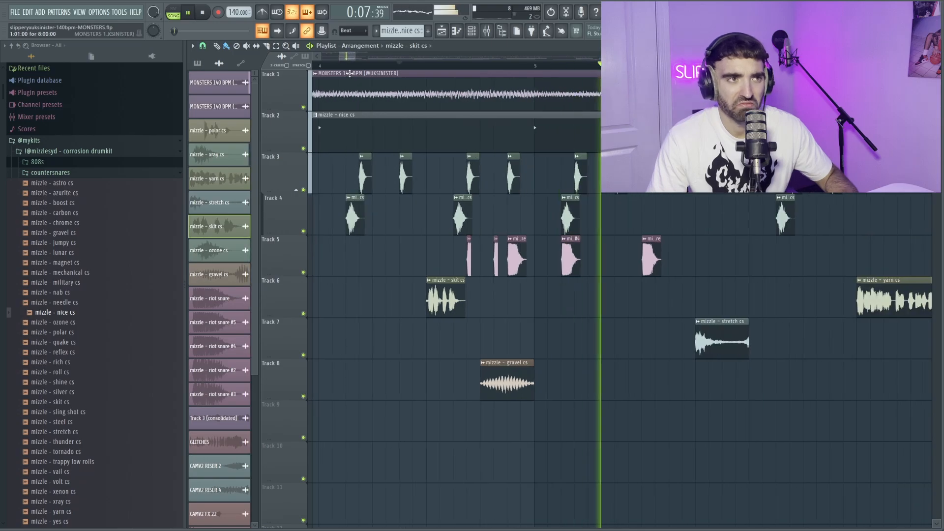
{"action": "left_click", "coordinate": [328, 67]}
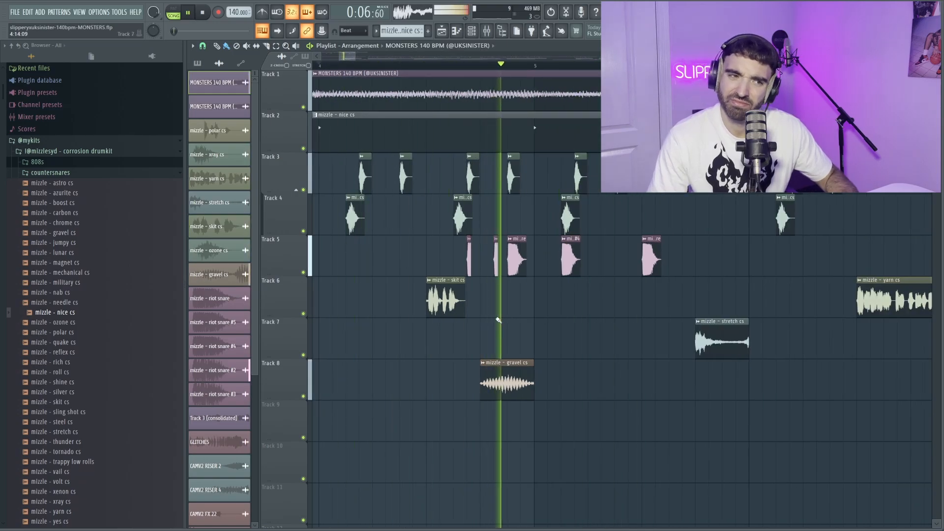
{"action": "scroll", "coordinate": [495, 345], "scroll_direction": "down", "scroll_amount": 1}
{"action": "key", "text": "space"}
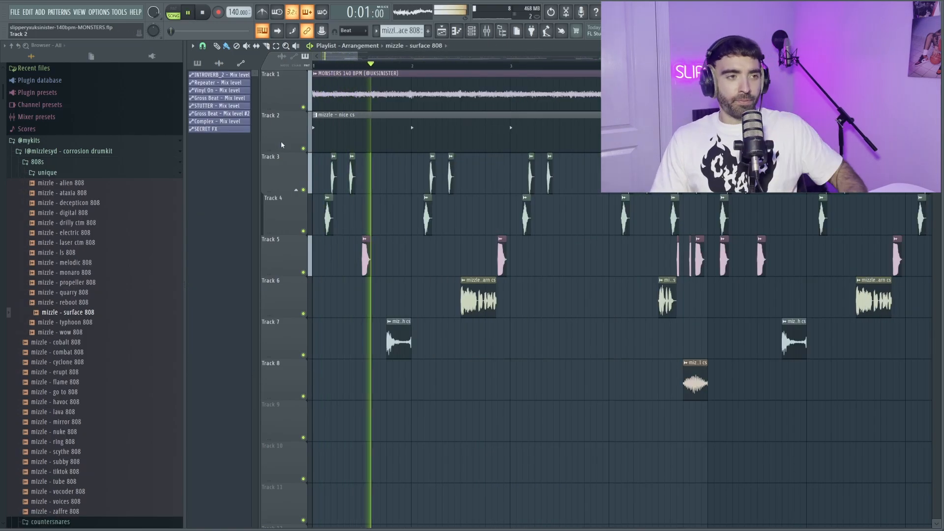
{"action": "key", "text": "space"}
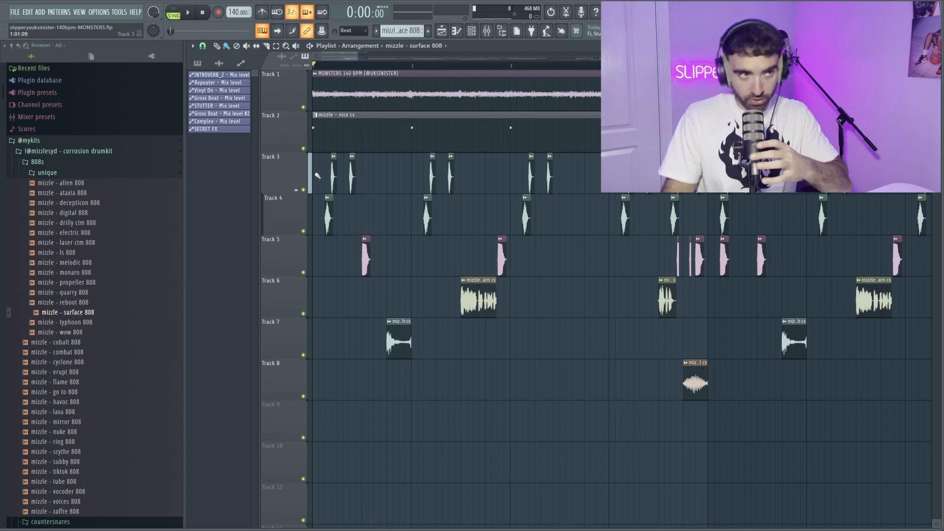
{"action": "key", "text": "space"}
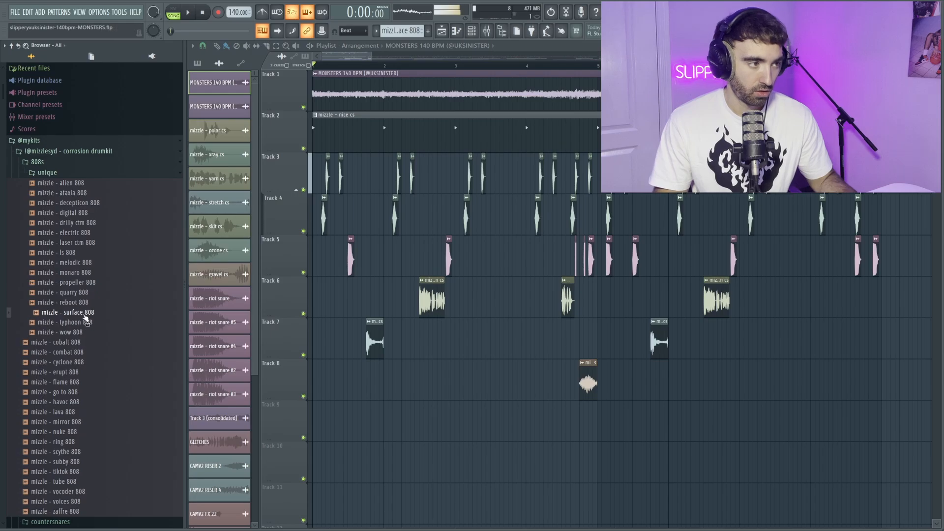
- Listen to the surface 808's D5 notes against the beat in the piano roll
{"action": "key", "text": "space"}
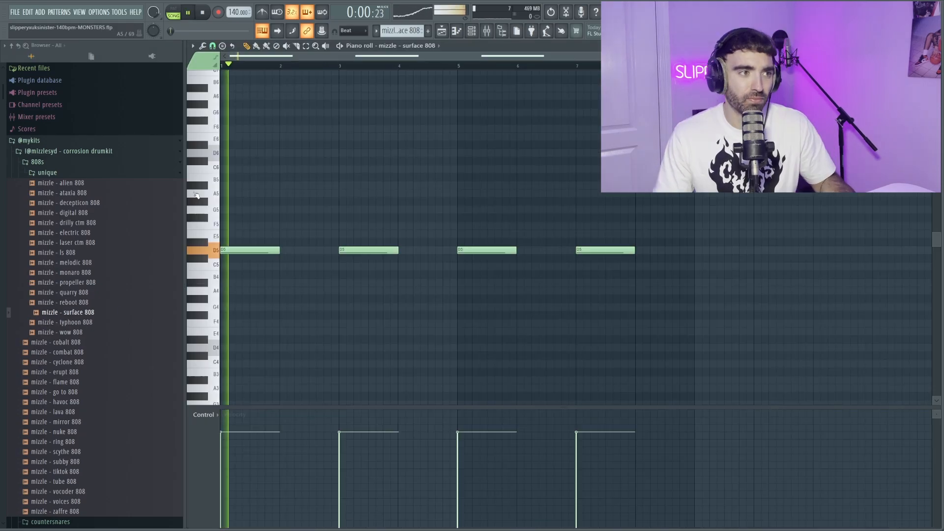
{"action": "scroll", "coordinate": [403, 171], "scroll_direction": "up", "scroll_amount": 3}
{"action": "scroll", "coordinate": [433, 173], "scroll_direction": "down", "scroll_amount": 2}
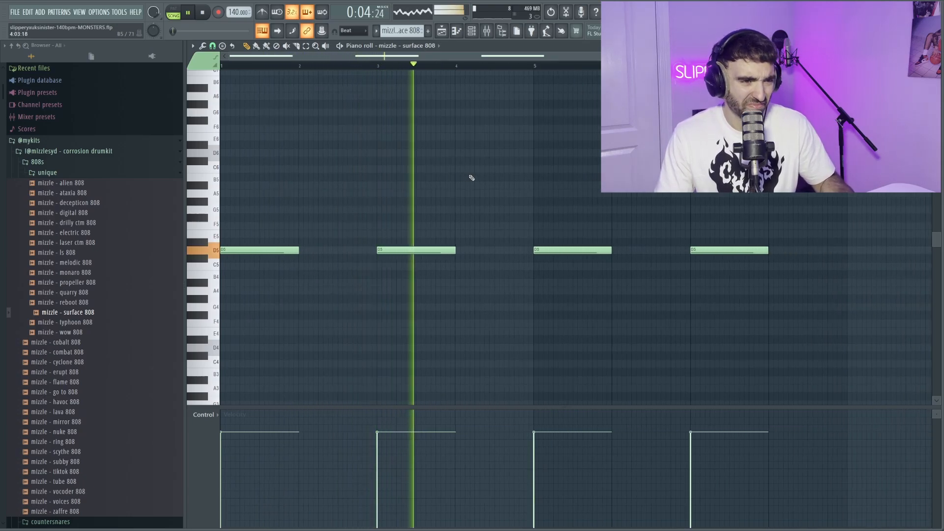
{"action": "scroll", "coordinate": [492, 177], "scroll_direction": "down", "scroll_amount": 1}
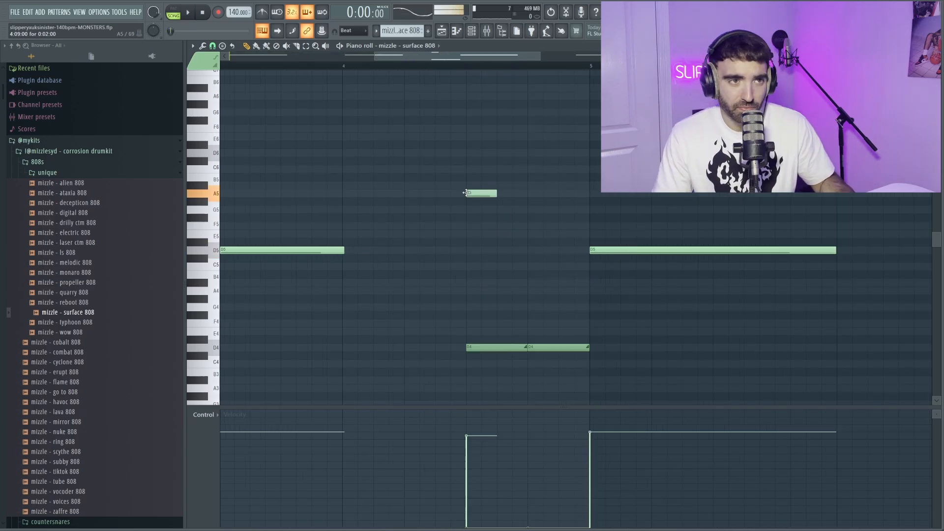
- Fill beats 3 and 4 of bar 4 with two one-beat A5 notes in the surface 808 pattern and play them back
{"action": "key", "text": "space"}
{"action": "left_click_drag", "start_coordinate": [569, 204], "coordinate": [447, 174]}
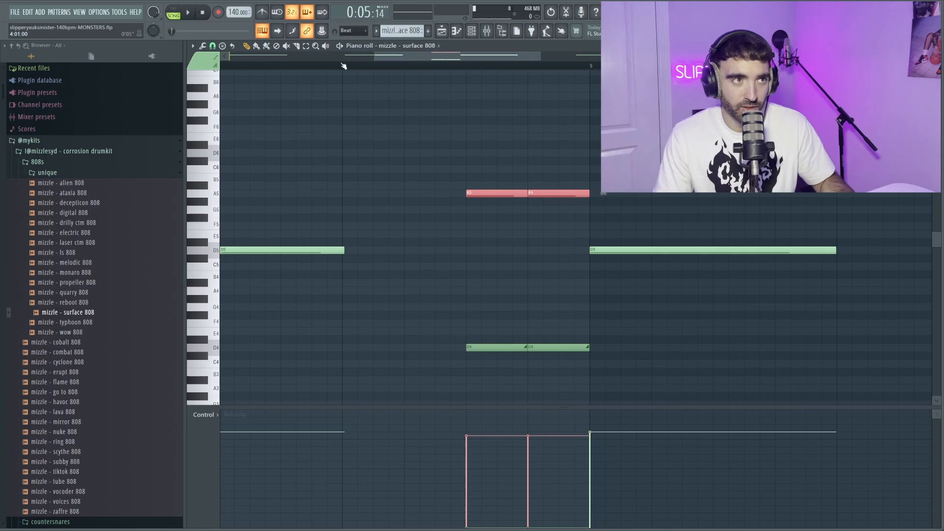
{"action": "key", "text": "space"}
{"action": "scroll", "coordinate": [590, 182], "scroll_direction": "down", "scroll_amount": 3}
{"action": "key", "text": "space"}
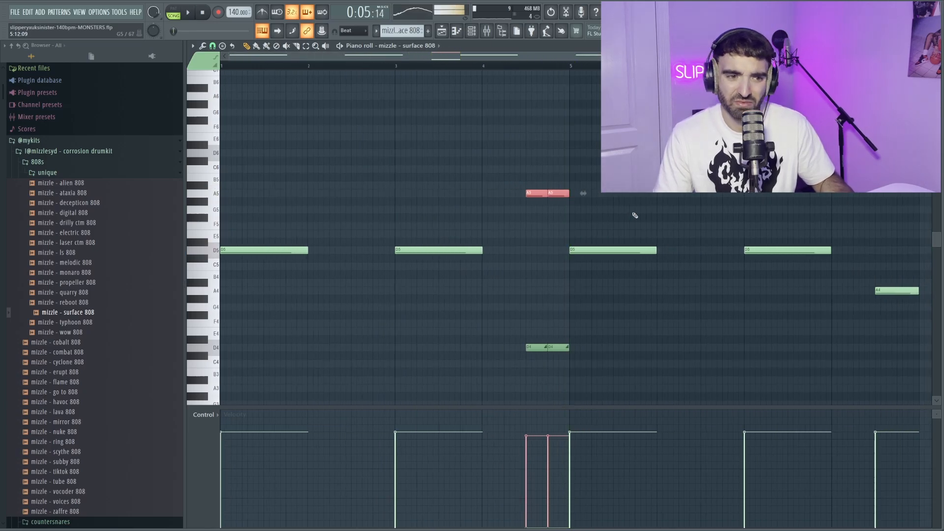
{"action": "key", "text": "space"}
{"action": "scroll", "coordinate": [632, 221], "scroll_direction": "down", "scroll_amount": 2}
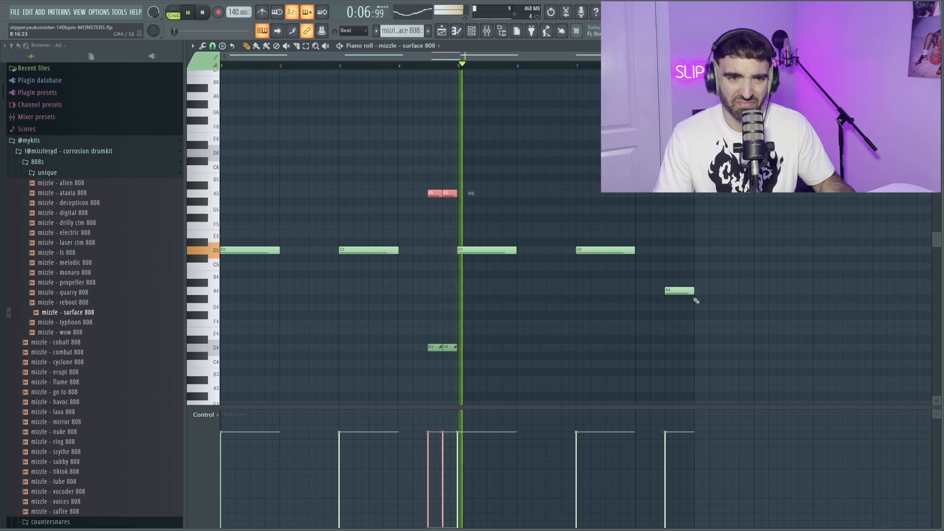
- Try the two A5 notes of bar 4 an octave higher at A6 and bring them back down to A5
{"action": "left_click", "coordinate": [695, 255], "text": "ctrl"}
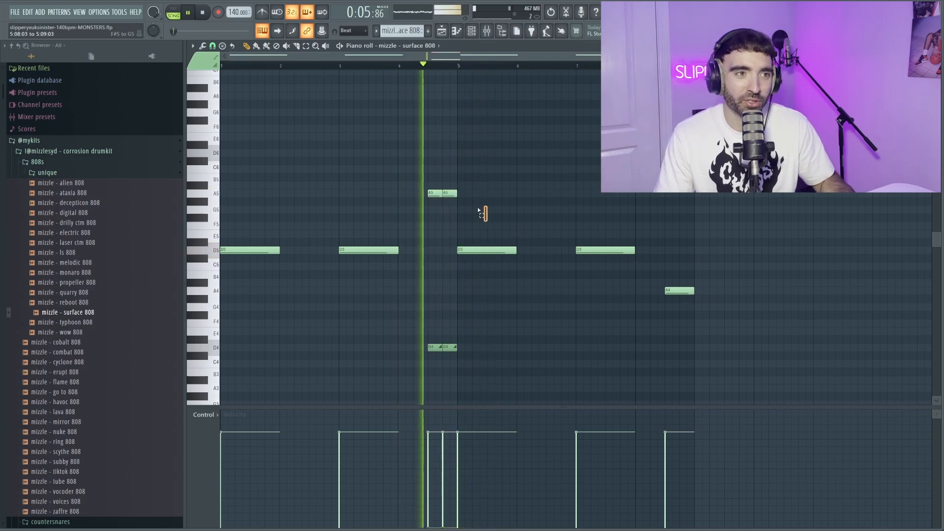
{"action": "left_click_drag", "start_coordinate": [483, 213], "coordinate": [400, 173]}
{"action": "key", "text": "space"}
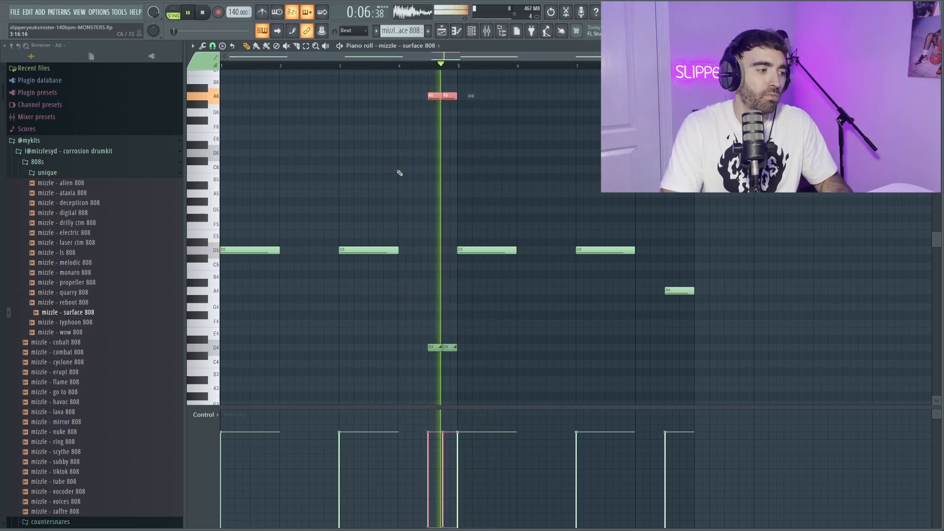
{"action": "key", "text": "ctrl+Down"}
{"action": "scroll", "coordinate": [484, 204], "scroll_direction": "up", "scroll_amount": 3}
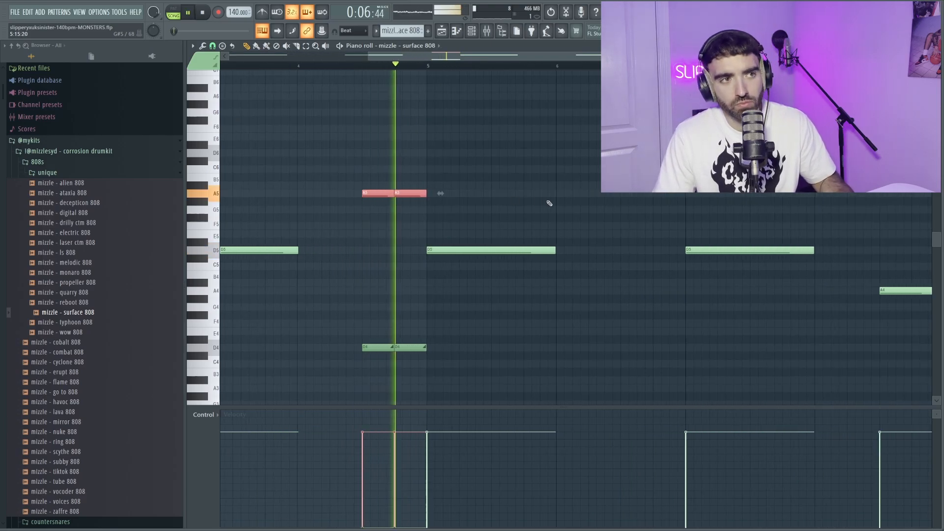
{"action": "scroll", "coordinate": [585, 209], "scroll_direction": "down", "scroll_amount": 3}
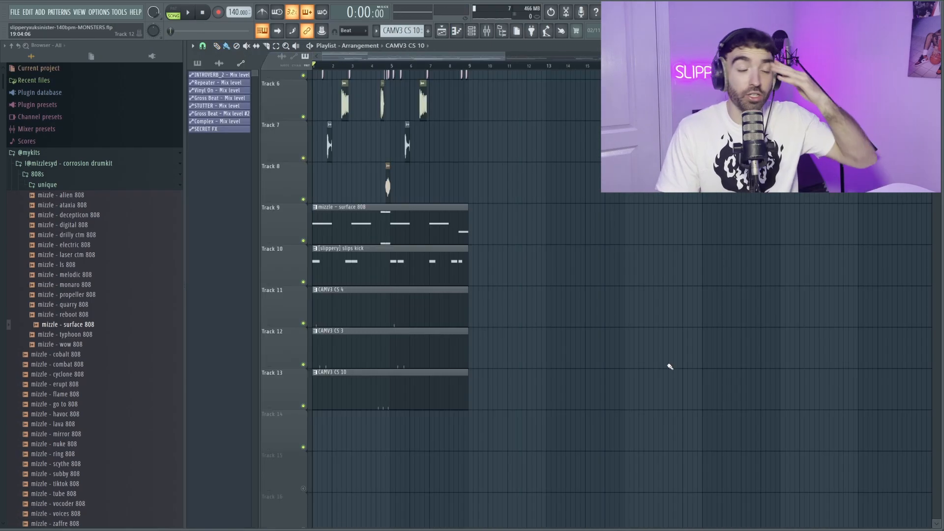
- Select every clip of the eight-bar loop on Tracks 1 to 13 and duplicate them directly after it
{"action": "scroll", "coordinate": [522, 376], "scroll_direction": "up", "scroll_amount": 5}
{"action": "scroll", "coordinate": [423, 340], "scroll_direction": "down", "scroll_amount": 1}
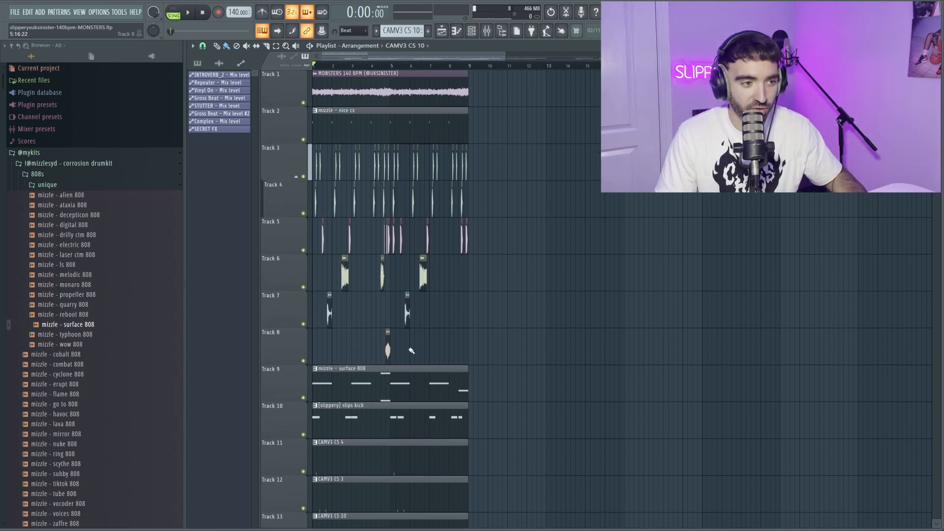
{"action": "scroll", "coordinate": [393, 364], "scroll_direction": "down", "scroll_amount": 3}
{"action": "scroll", "coordinate": [377, 379], "scroll_direction": "up", "scroll_amount": 2}
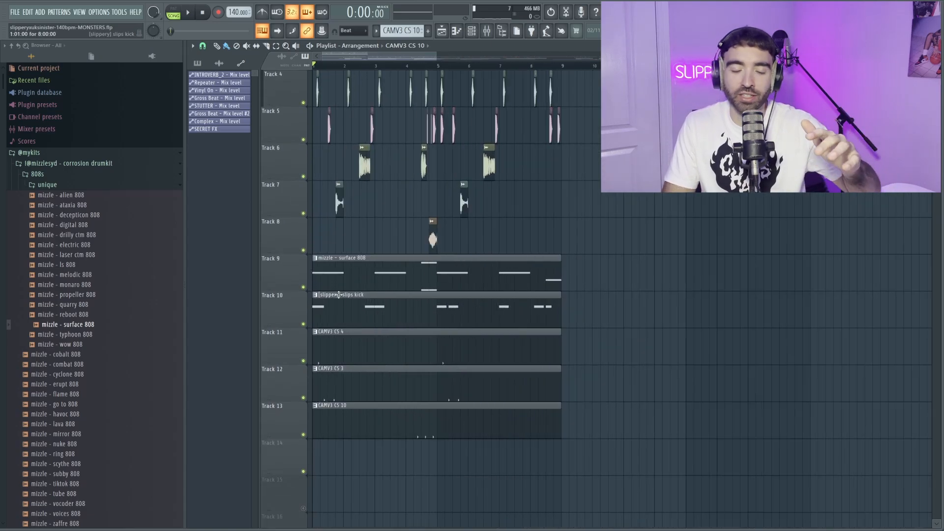
{"action": "left_click_drag", "start_coordinate": [525, 485], "coordinate": [198, 42]}
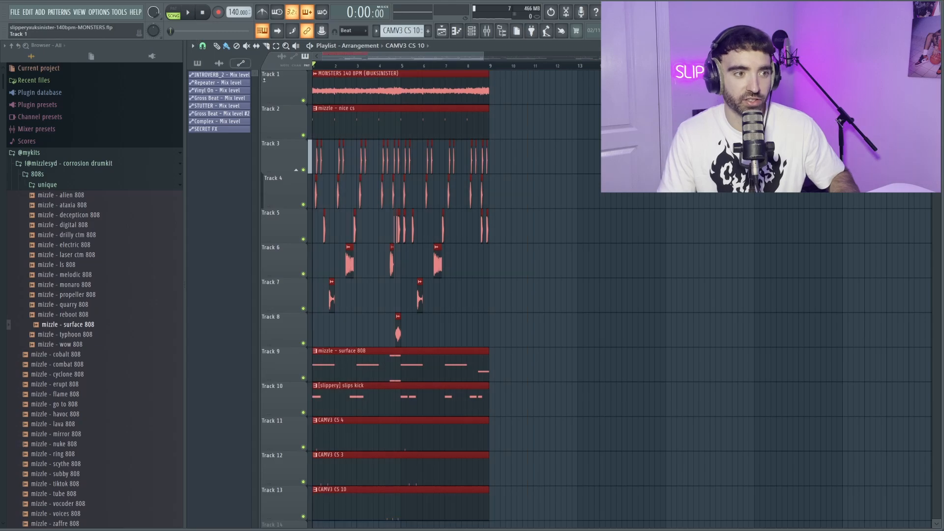
{"action": "key", "text": "ctrl+b"}
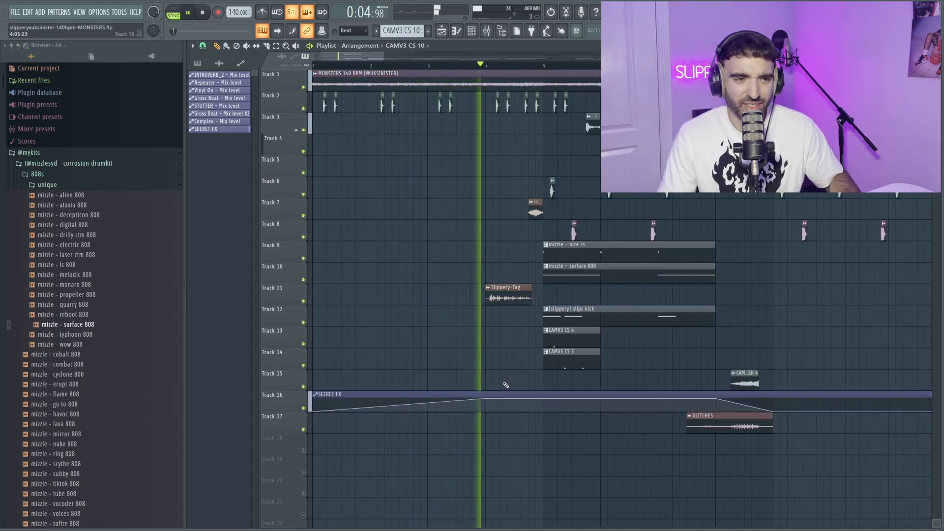
- Play back and look over the full arrangement, including the SECRET FX automation and GLITCHES clips
{"action": "scroll", "coordinate": [644, 377], "scroll_direction": "down", "scroll_amount": 1}
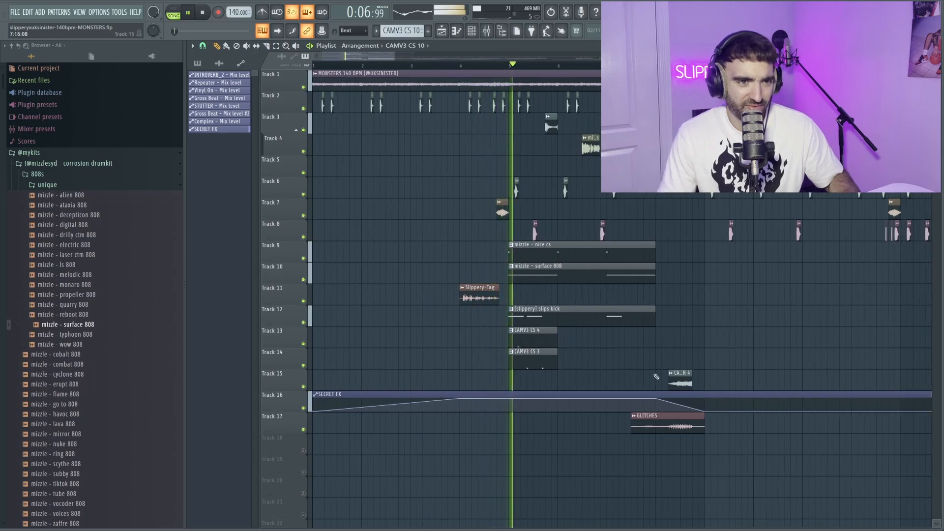
{"action": "scroll", "coordinate": [593, 352], "scroll_direction": "down", "scroll_amount": 1}
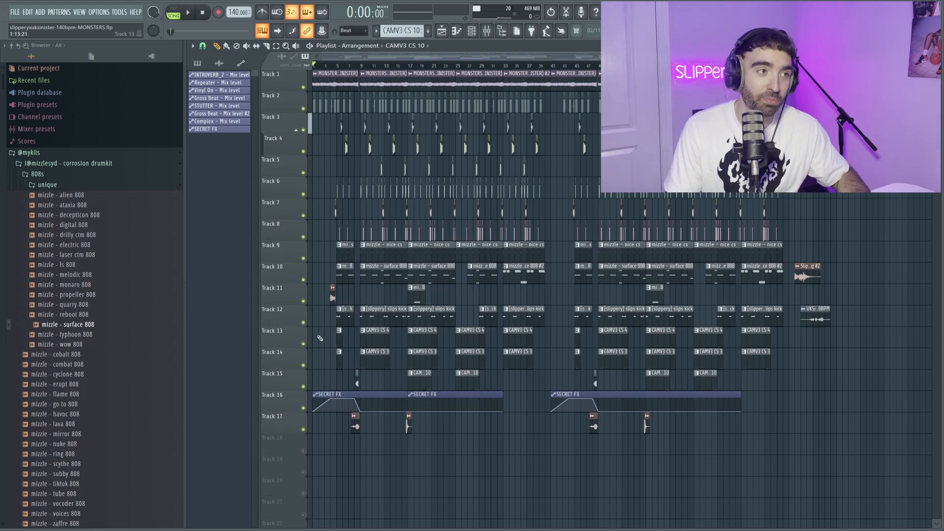
{"action": "scroll", "coordinate": [319, 330], "scroll_direction": "up", "scroll_amount": 2}
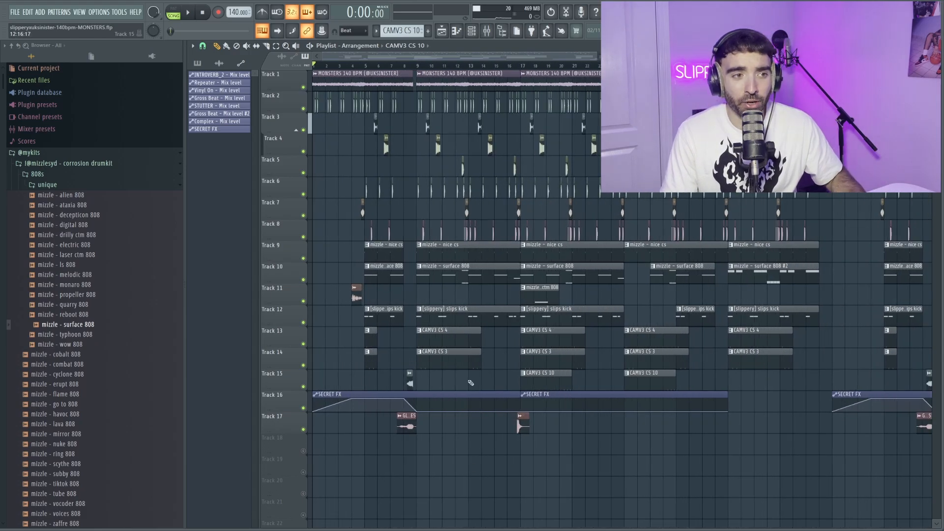
{"action": "scroll", "coordinate": [540, 447], "scroll_direction": "down", "scroll_amount": 1}
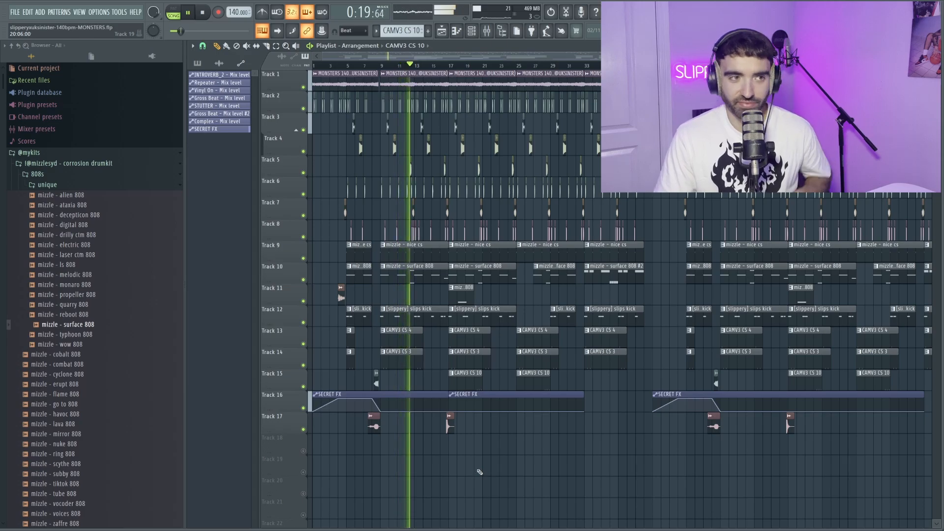
- Examine the arrangement during playback, from the laser ctm 808 and CAMV3 CS layers at bar 17 to the surface 808 #2 section and following break
{"action": "scroll", "coordinate": [429, 448], "scroll_direction": "up", "scroll_amount": 2}
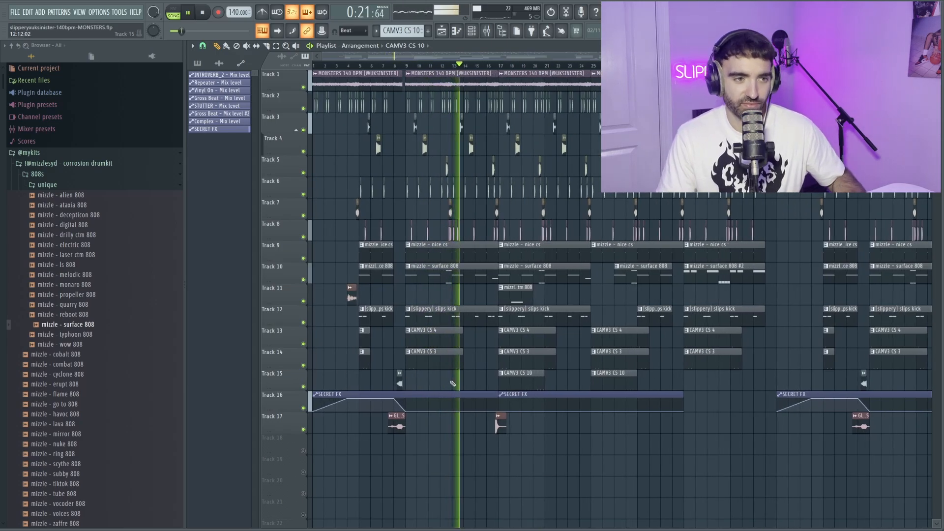
{"action": "scroll", "coordinate": [481, 382], "scroll_direction": "up", "scroll_amount": 3}
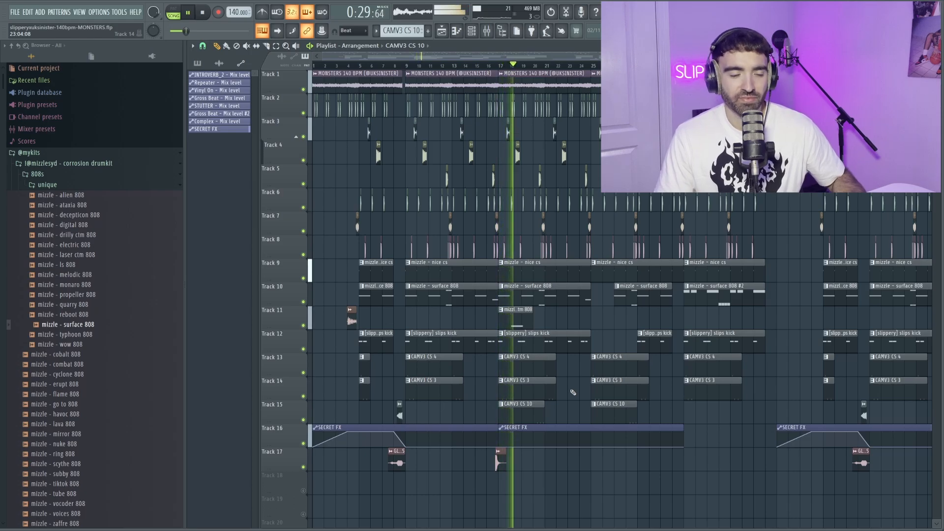
{"action": "scroll", "coordinate": [571, 379], "scroll_direction": "up", "scroll_amount": 3}
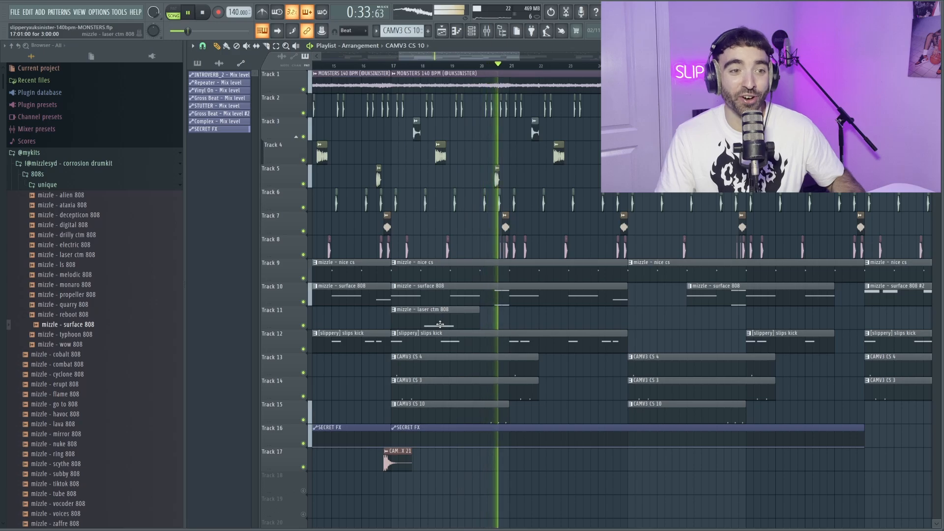
{"action": "scroll", "coordinate": [440, 325], "scroll_direction": "down", "scroll_amount": 2}
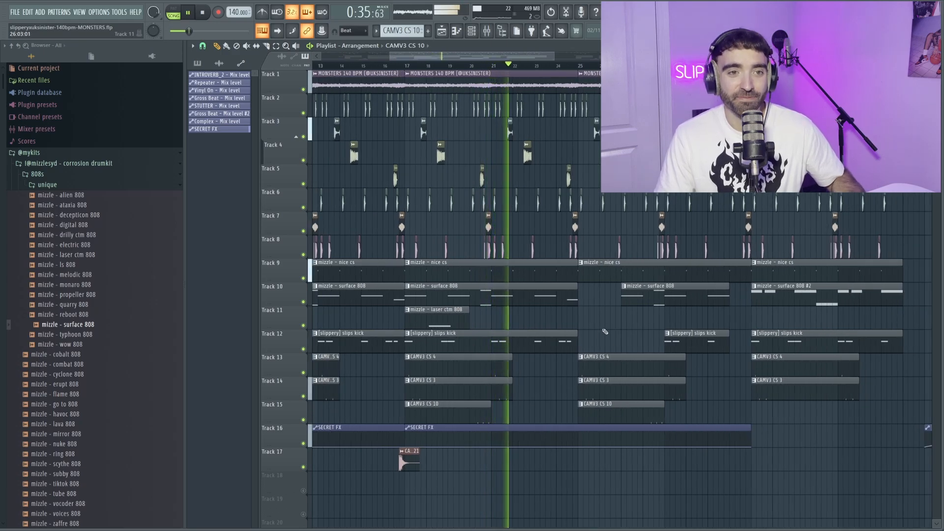
{"action": "scroll", "coordinate": [605, 331], "scroll_direction": "down", "scroll_amount": 3}
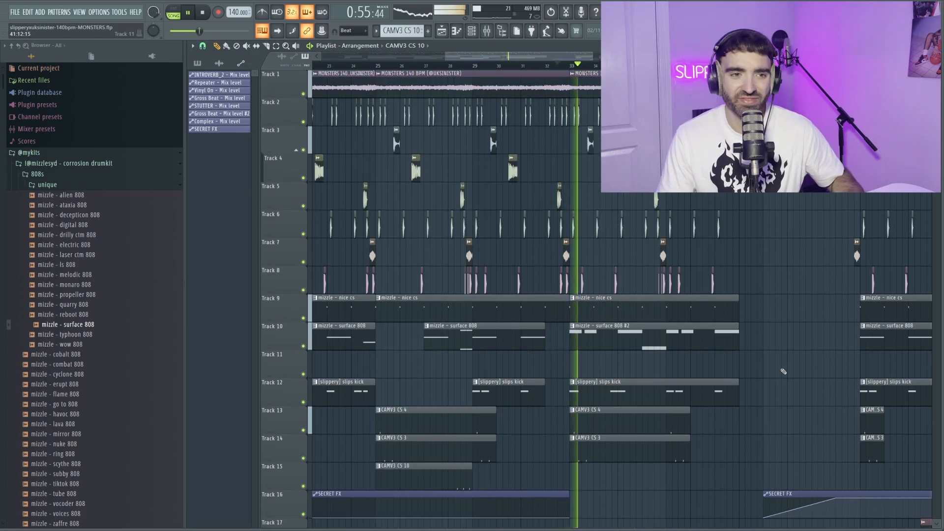
{"action": "scroll", "coordinate": [783, 371], "scroll_direction": "up", "scroll_amount": 3}
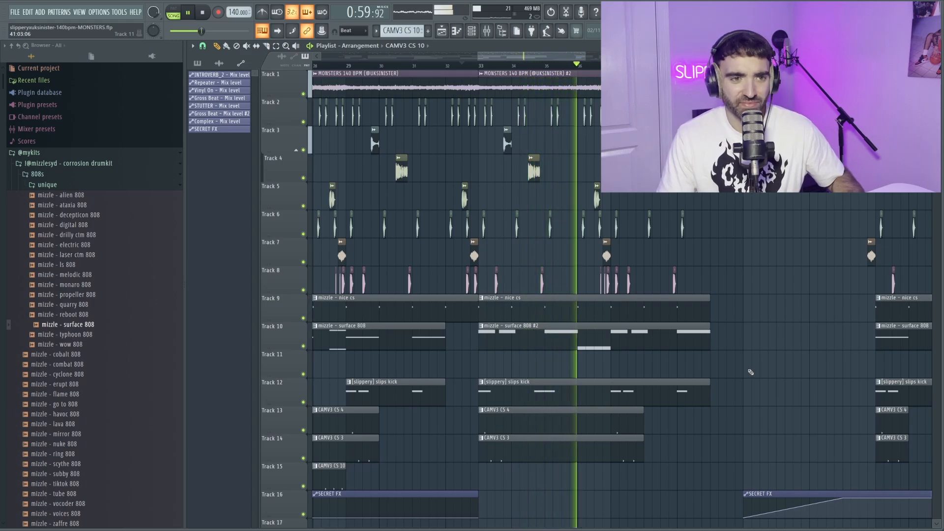
{"action": "scroll", "coordinate": [751, 373], "scroll_direction": "down", "scroll_amount": 6}
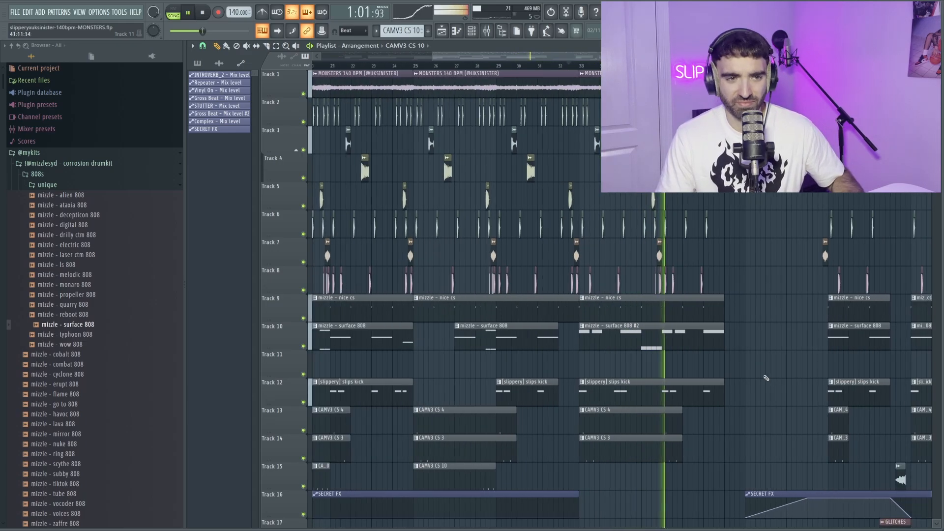
{"action": "scroll", "coordinate": [694, 371], "scroll_direction": "up", "scroll_amount": 3}
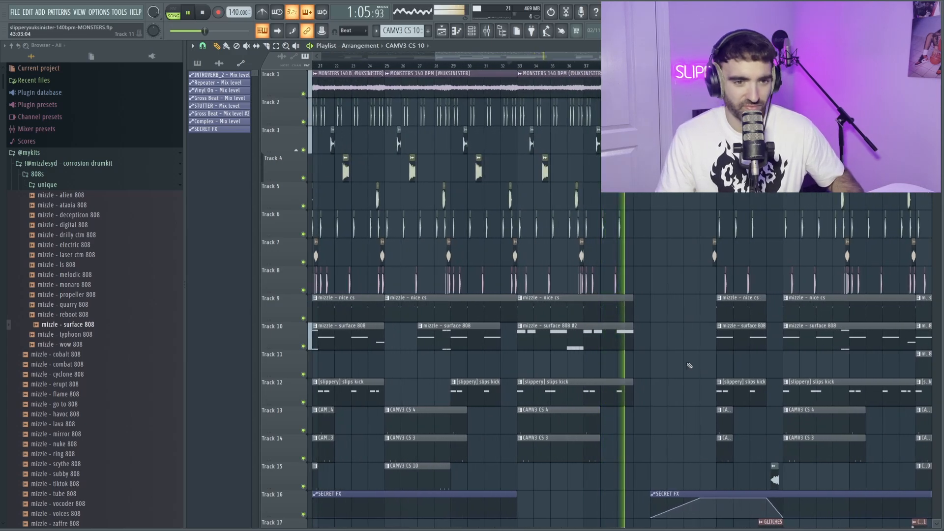
{"action": "scroll", "coordinate": [693, 368], "scroll_direction": "up", "scroll_amount": 1}
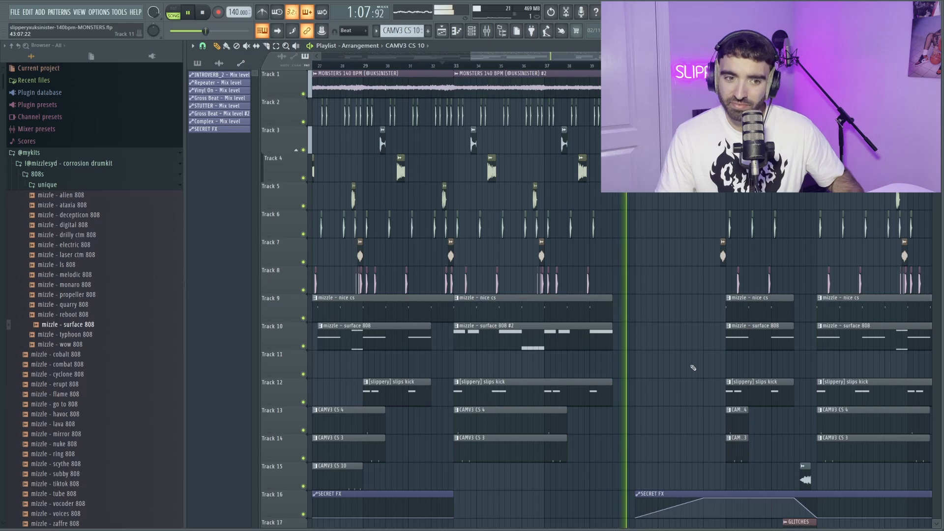
{"action": "scroll", "coordinate": [694, 368], "scroll_direction": "down", "scroll_amount": 3}
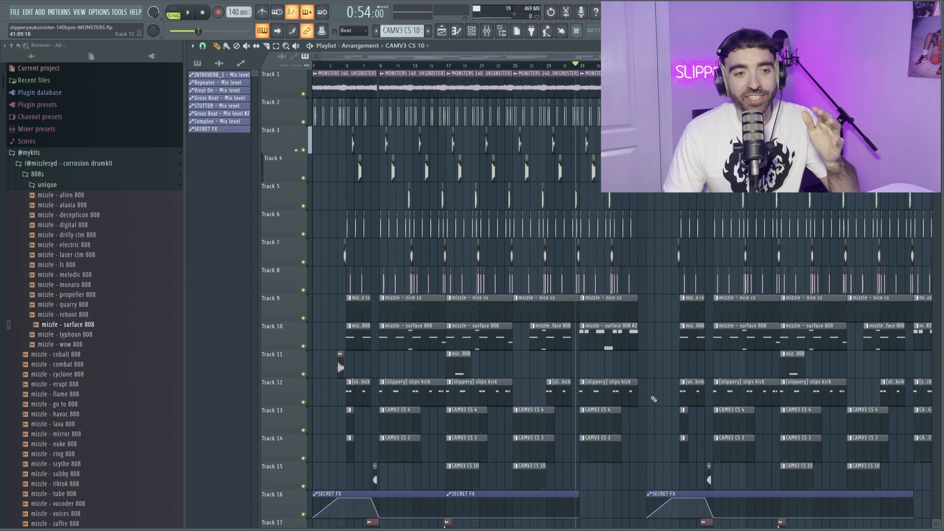